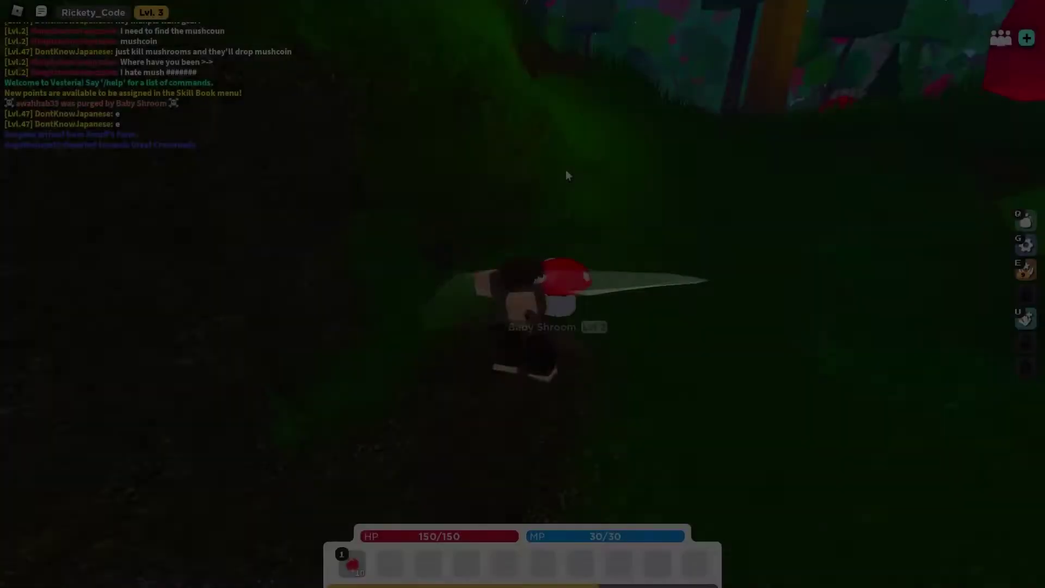
Step: Strike the Level 2 Baby Shroom four times with the sword, then open the Skill Book with E
left_click(566, 175)
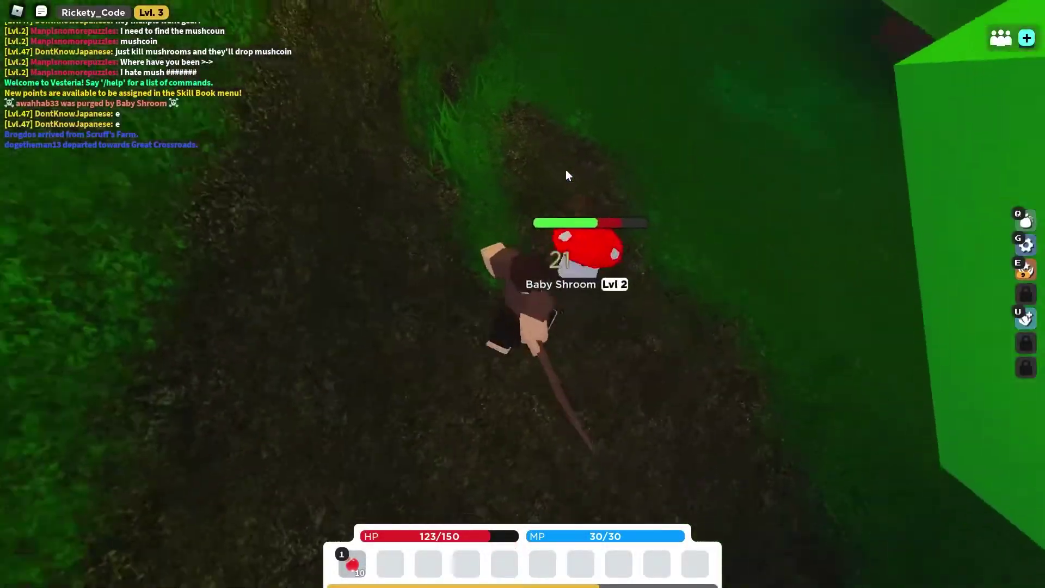
left_click(566, 175)
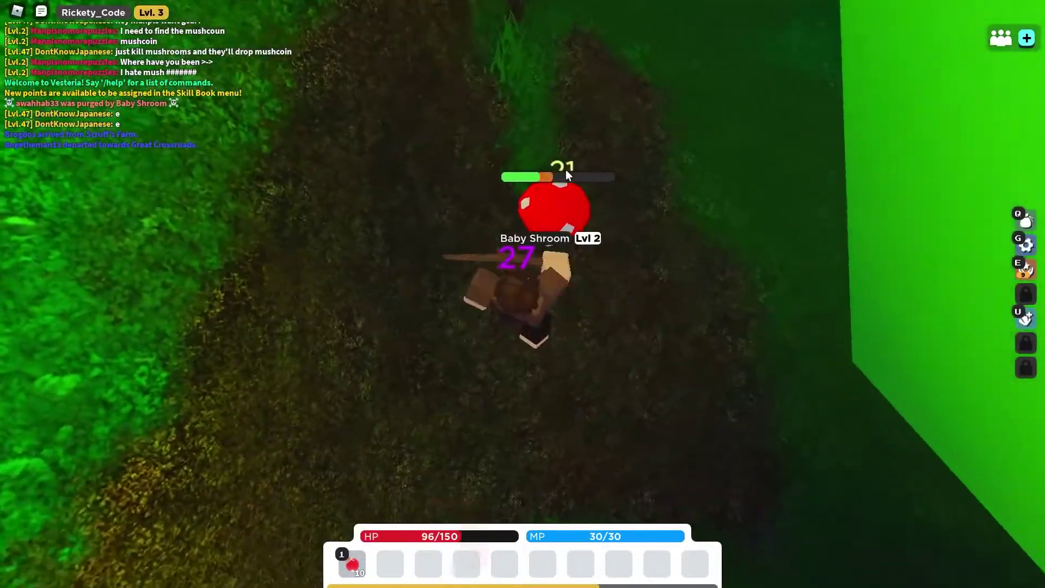
left_click(566, 171)
left_click(566, 171)
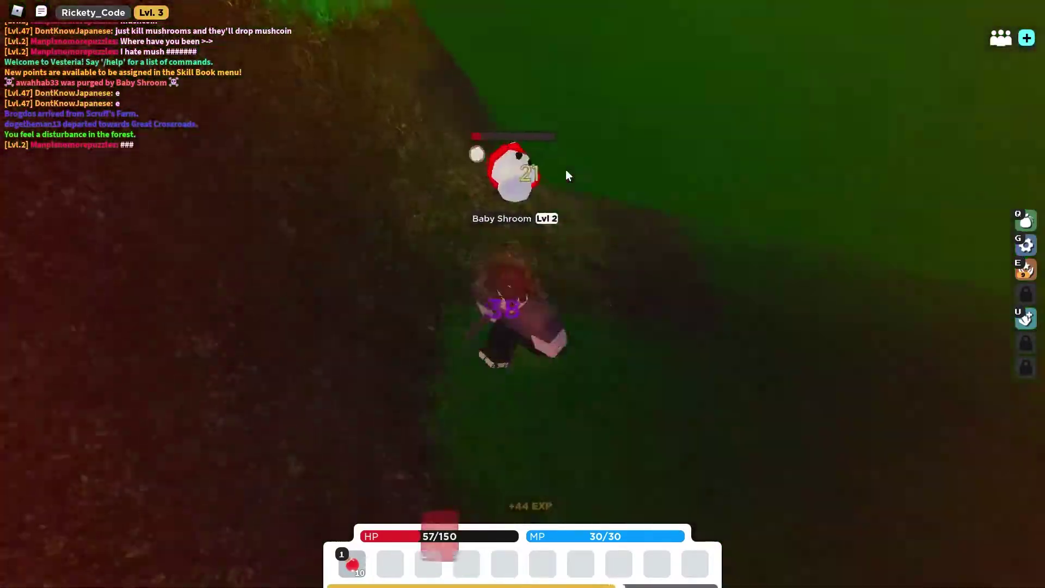
key("e")
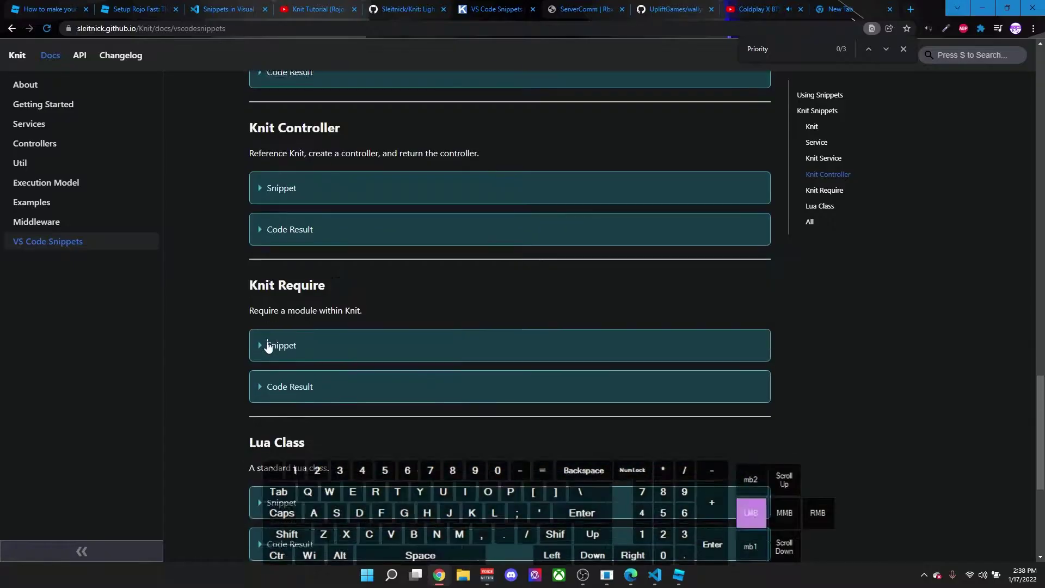
Step: Paste the Knit Require snippet from the example into lua.json
left_click(268, 343)
scroll(390, 320, "down", 3)
left_click(274, 362)
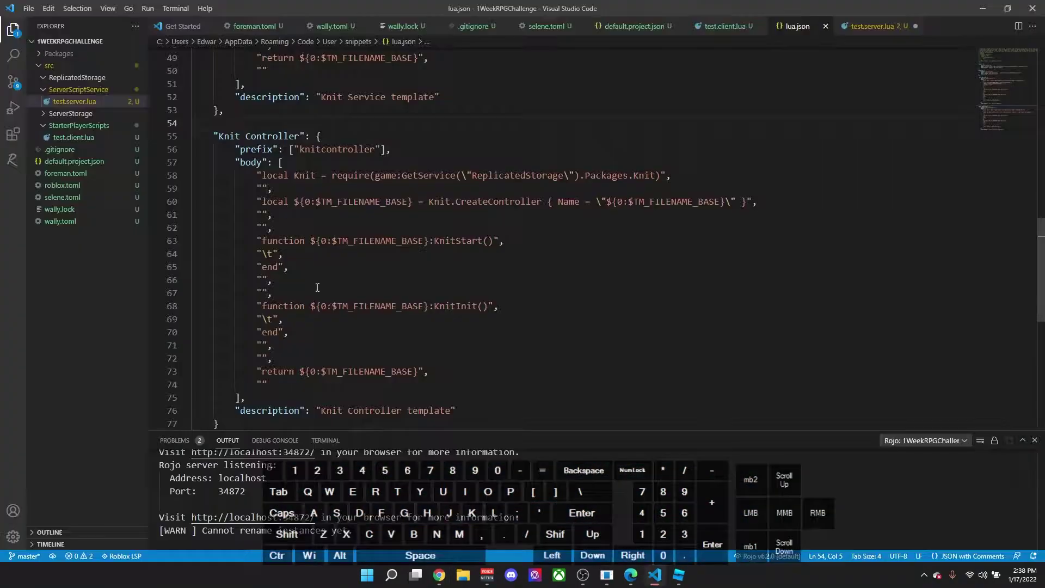
type("\"Knit Require\": { \"prefix\": [\"knitrequire\"], \"body\": [\"local ${1:Name} = require(Knit.${2:Util}.${1:Name})\"], \"description\": \"Knit Require template\" }")
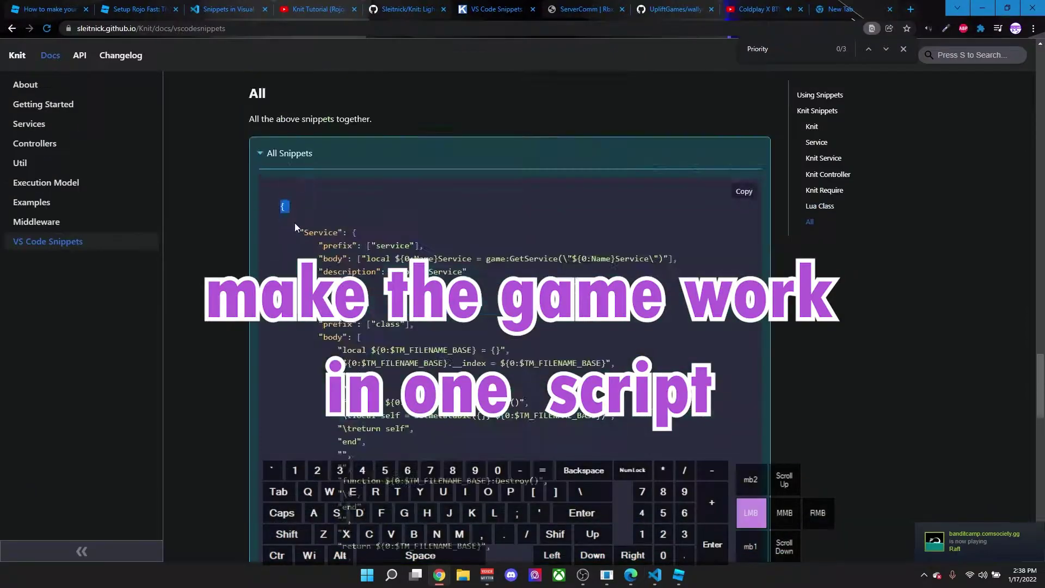
scroll(407, 352, "down", 6)
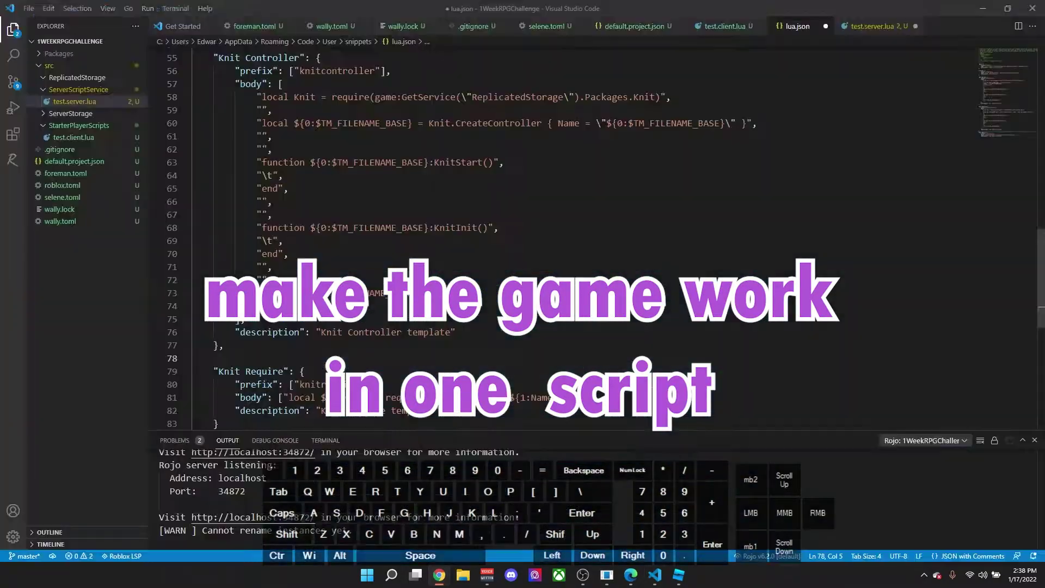
scroll(341, 405, "down", 15)
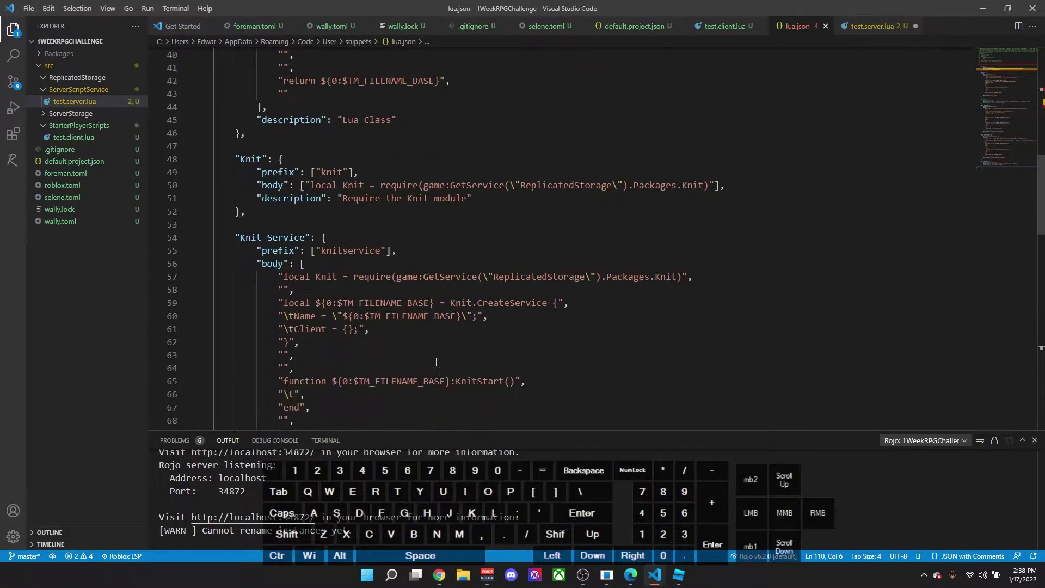
Step: Open the lua.json user snippets file and select the Knit snippet definitions through line 94
left_click(75, 102)
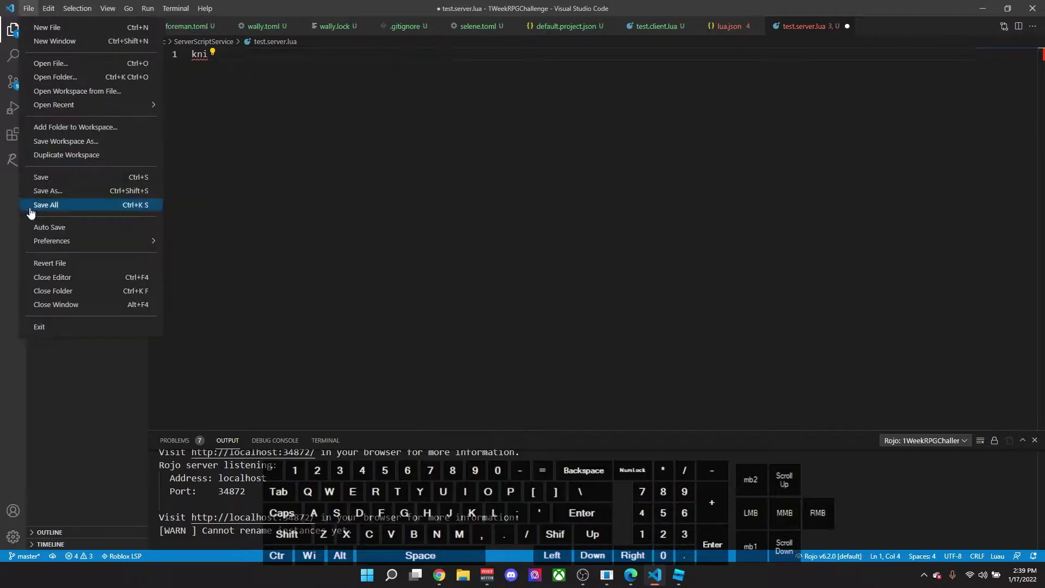
left_click(207, 294)
key("Return")
scroll(340, 217, "up", 15)
scroll(340, 218, "down", 10)
left_click_drag(191, 60, 342, 366)
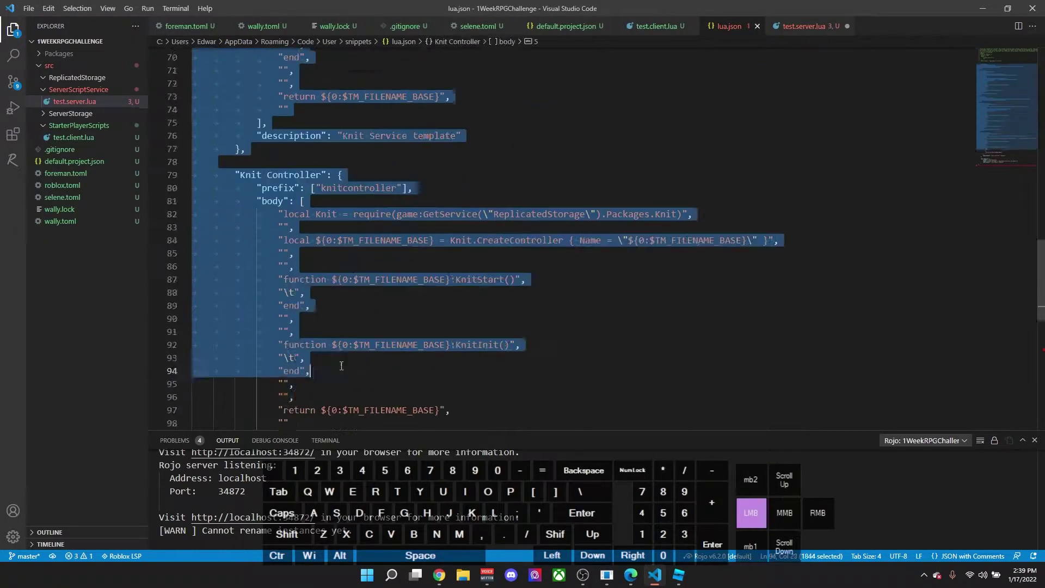
scroll(342, 366, "up", 5)
Step: Expand the knit snippet in test.server.lua to insert the KnitStart/KnitInit template
left_click(804, 26)
type("kni")
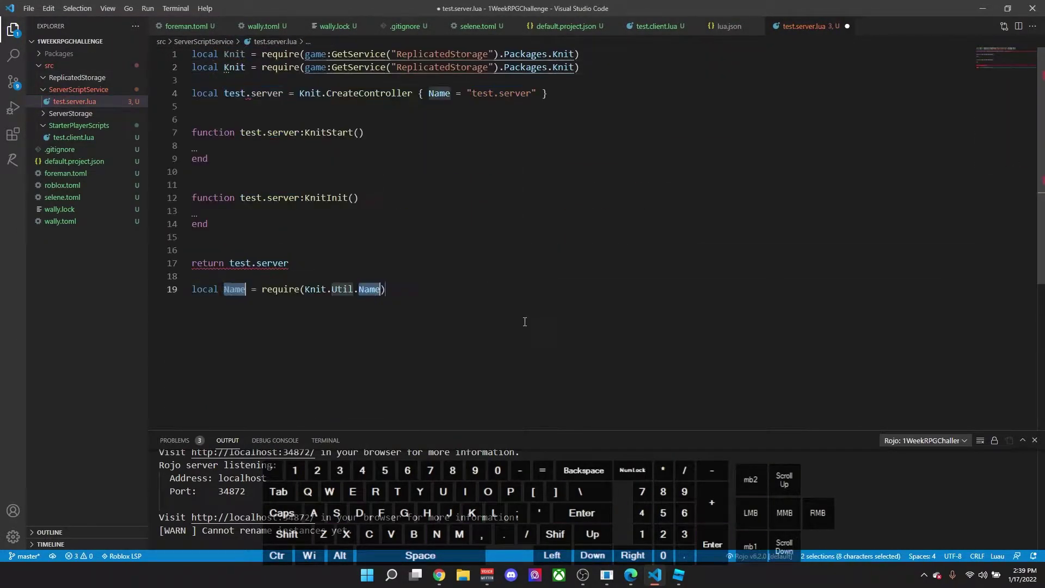
key("Return")
key("Return")
type("knit")
key("Return")
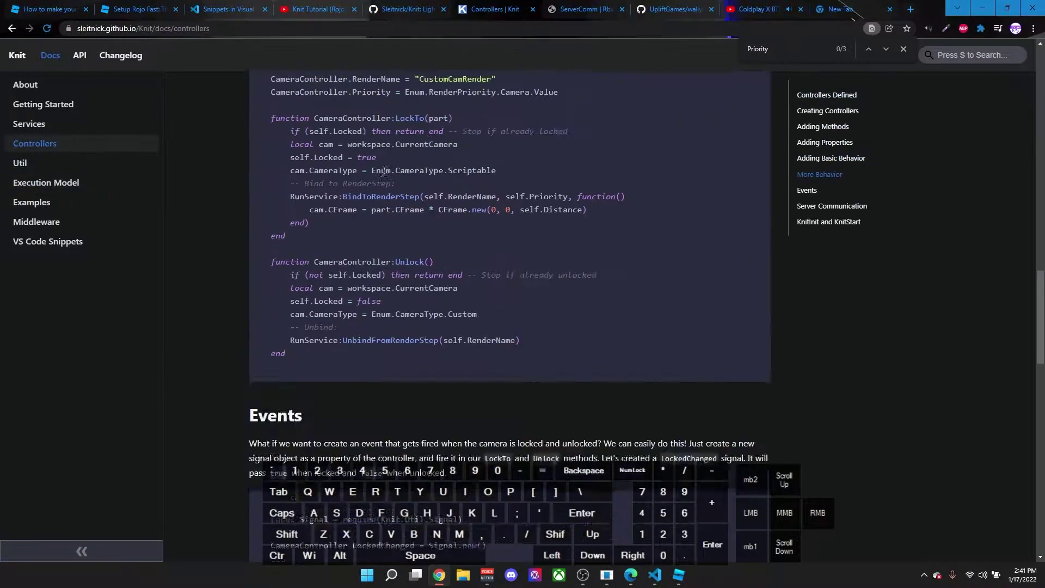
scroll(439, 172, "down", 5)
type("j")
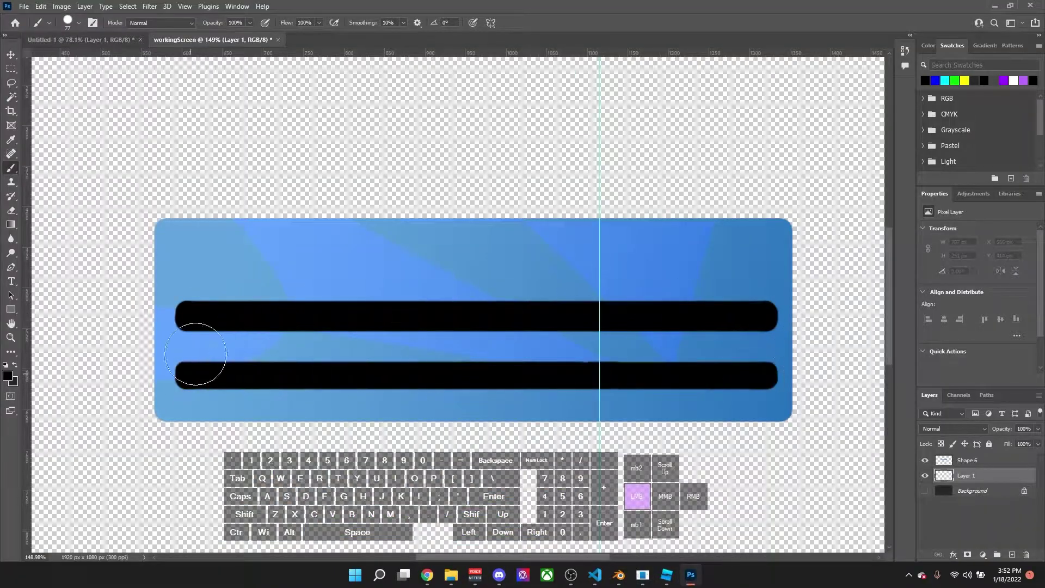
Step: Pick a dark grey painting colour with the Eyedropper and return to the Brush
left_click(67, 22)
scroll(179, 288, "up", 3, "alt")
key("Escape")
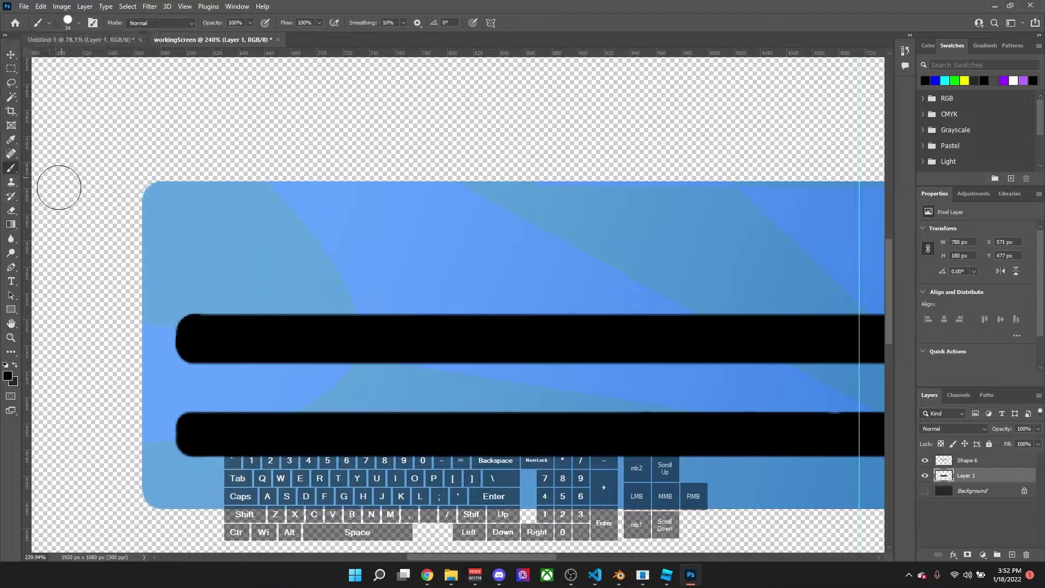
key("i")
left_click(8, 375)
key("Return")
key("b")
scroll(380, 267, "down", 2, "alt")
left_click(68, 22)
Step: Paint the top black bar grey and erase a horizontal capsule from the cyan banner
left_click_drag(253, 280, 353, 289)
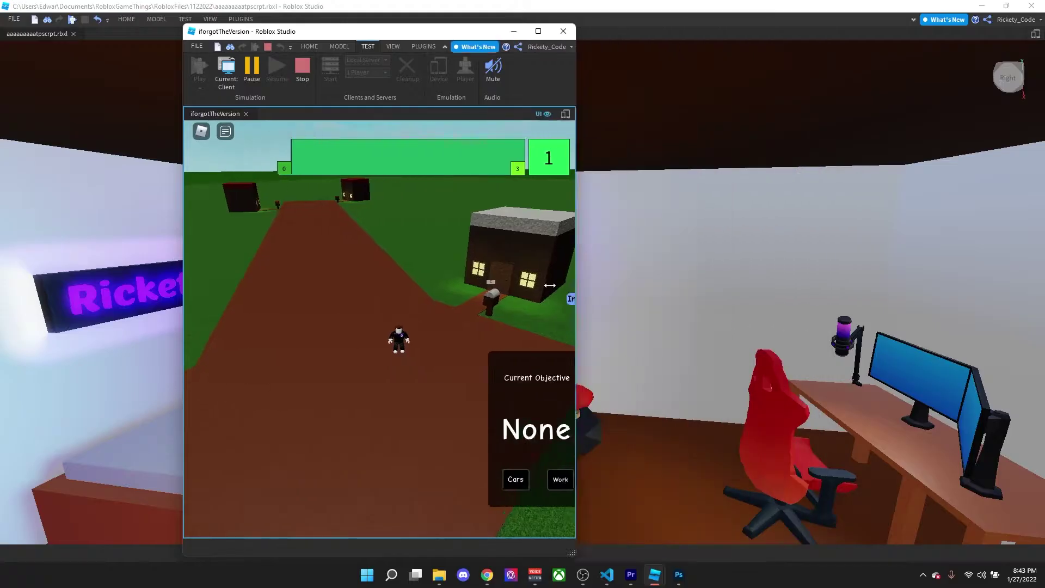
mouse_move(577, 282)
left_mouse_down()
mouse_move(630, 281)
mouse_move(533, 286)
mouse_move(545, 305)
mouse_move(591, 316)
mouse_move(532, 317)
left_mouse_up()
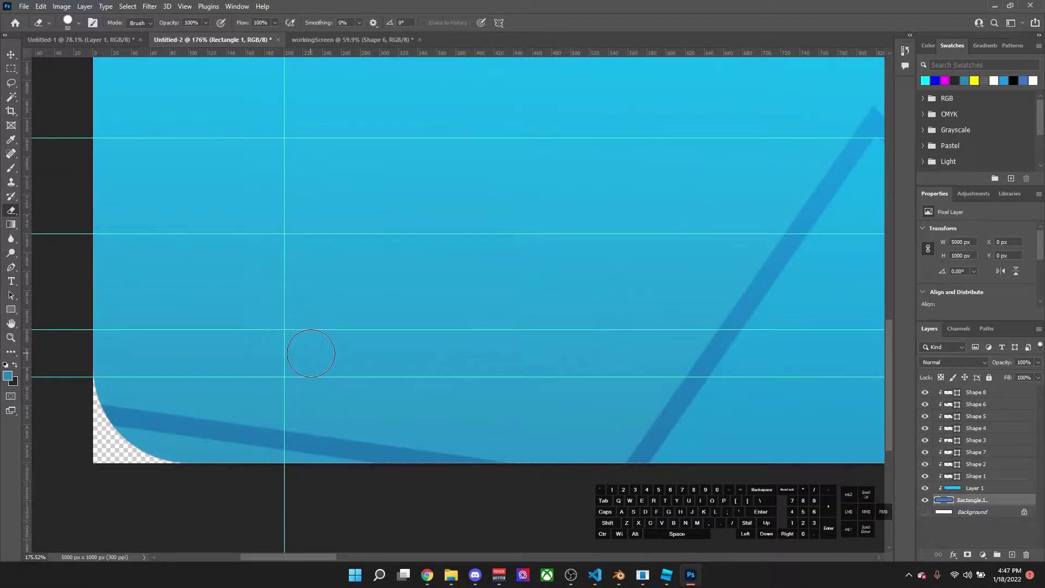
left_click_drag(308, 354, 760, 482, "shift")
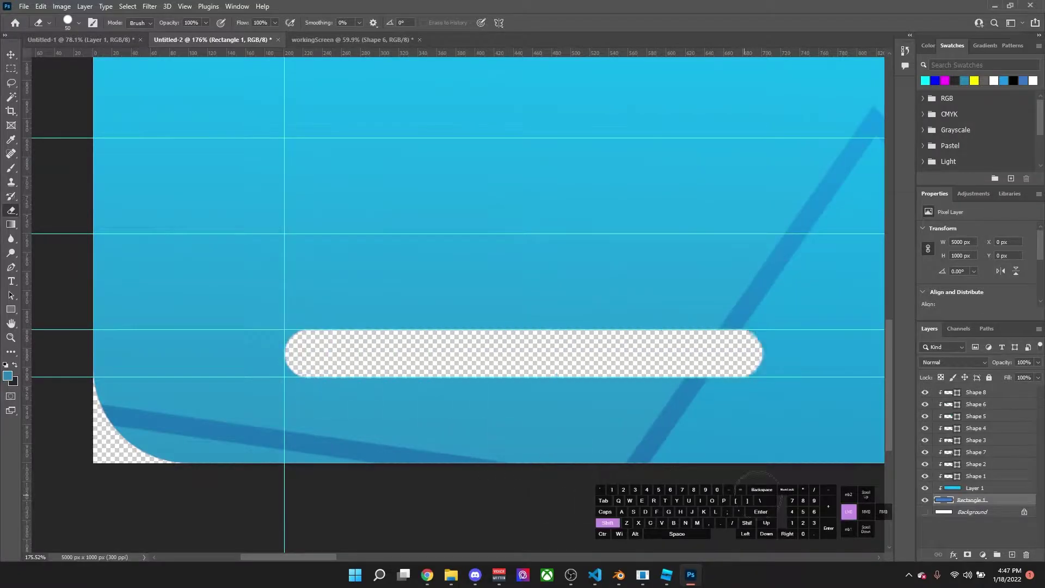
scroll(759, 481, "down", 8, "alt")
scroll(203, 401, "right", 10, "ctrl")
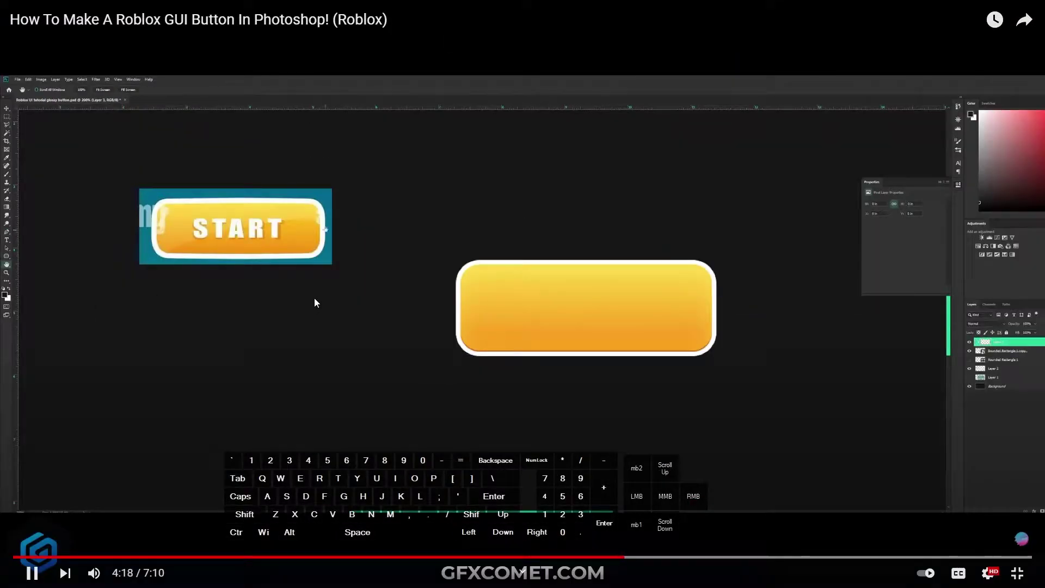
key("alt+Tab")
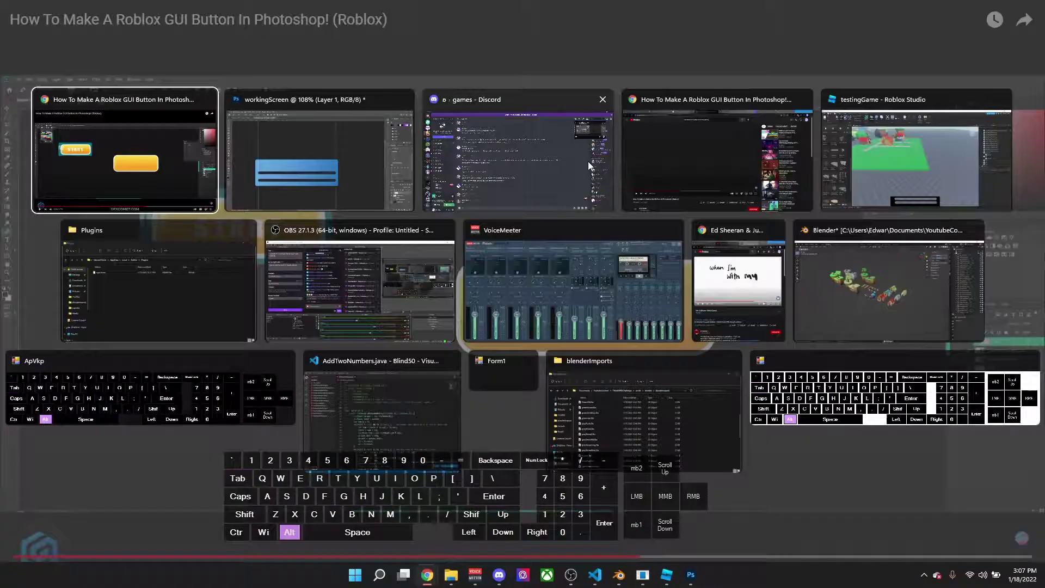
key("alt+Tab")
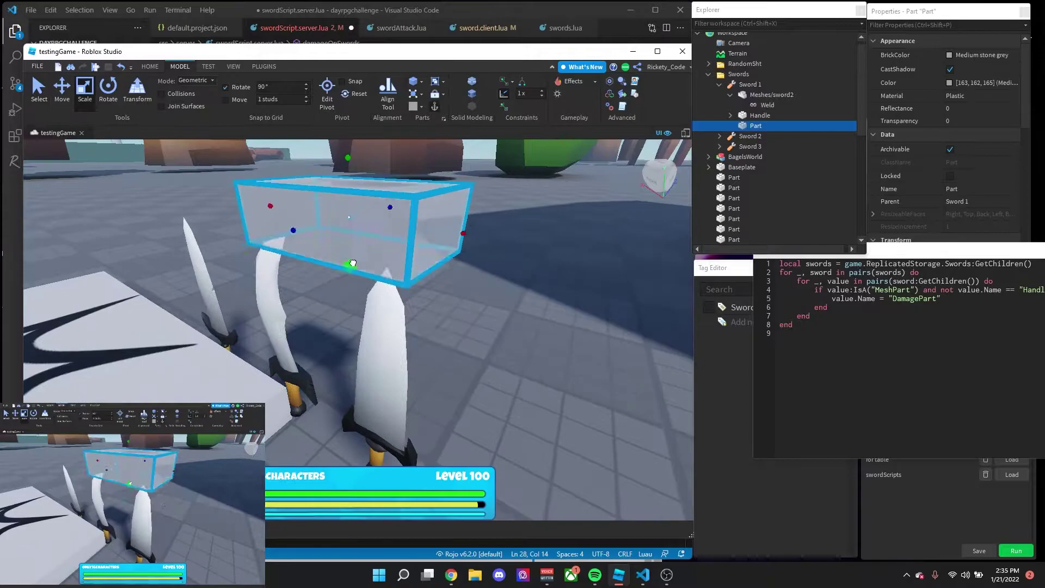
Step: Zoom in on the swords and select the middle sword's HitBox, keeping Transparency 0
right_click_drag(353, 263, 452, 236)
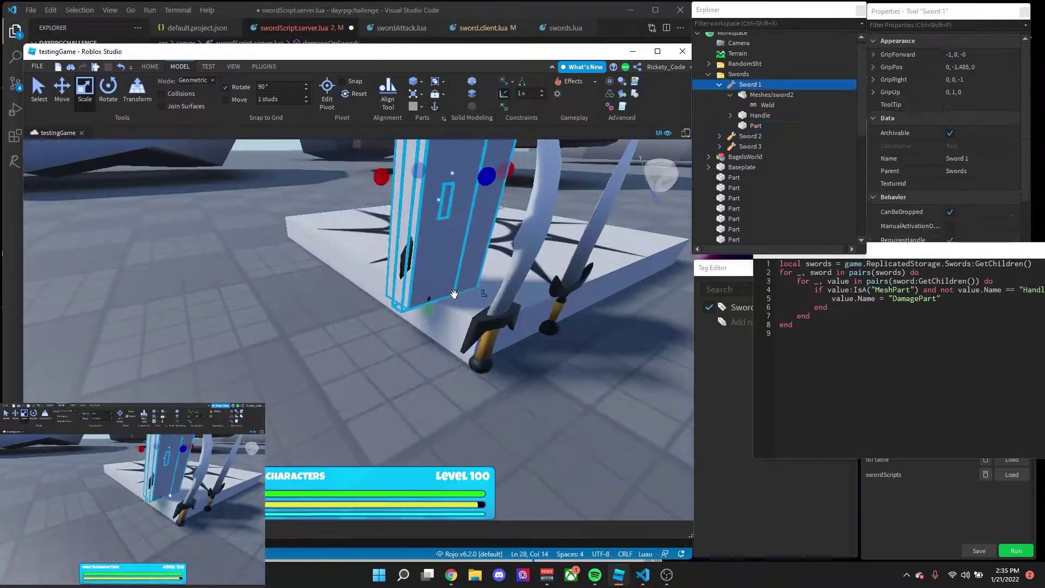
right_click_drag(445, 284, 412, 429)
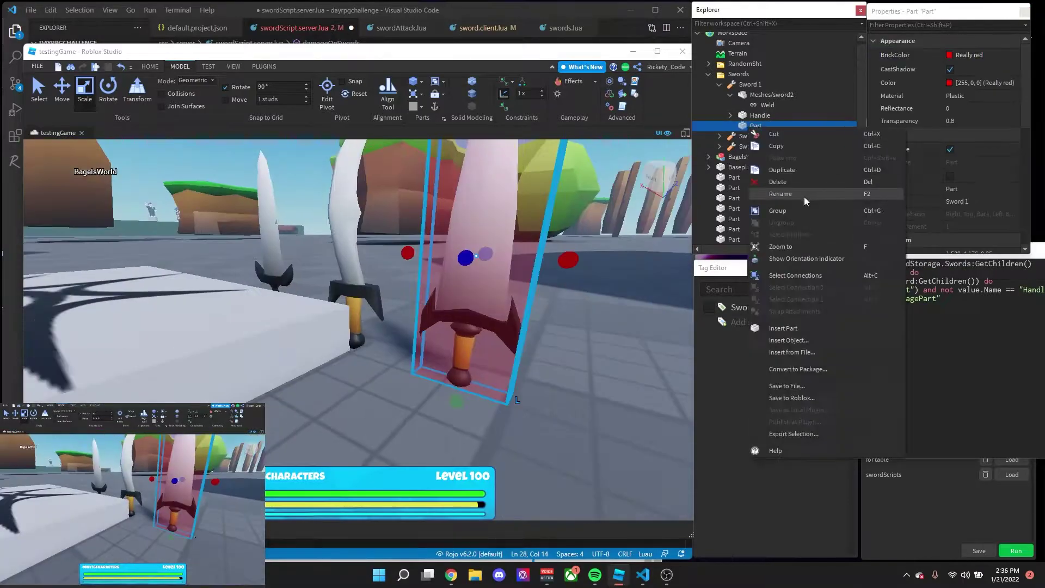
left_click(354, 261)
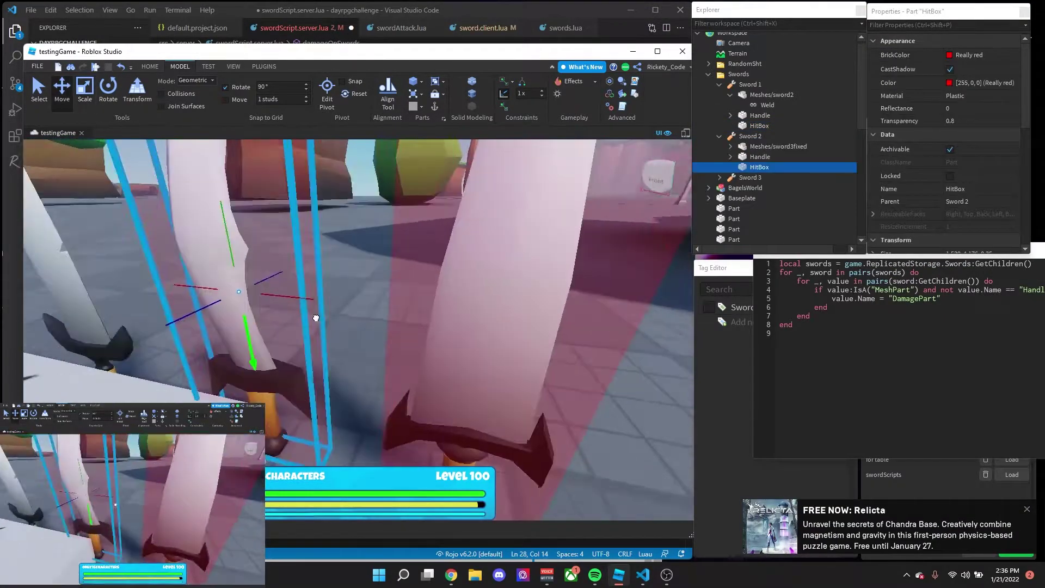
key("Return")
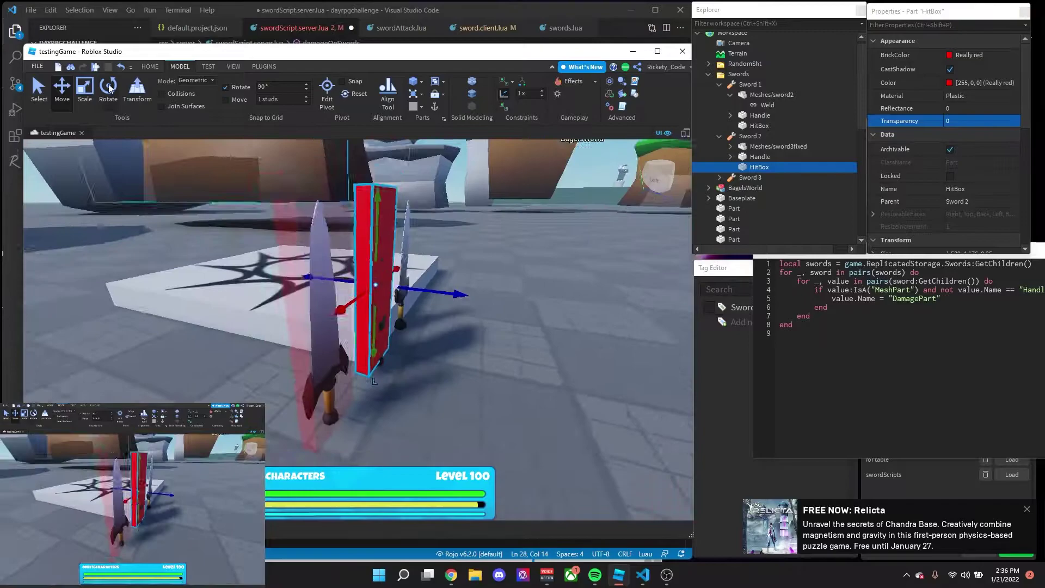
key("ctrl+3")
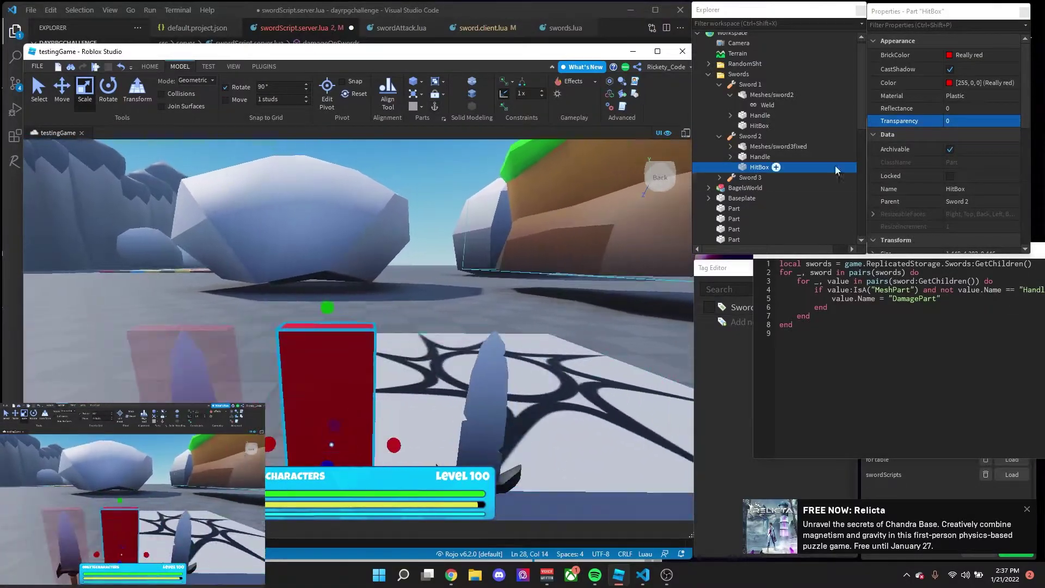
Step: Move a HitBox under Sword 3 and set the selected hitboxes' Transparency to 0.6
left_click(134, 140)
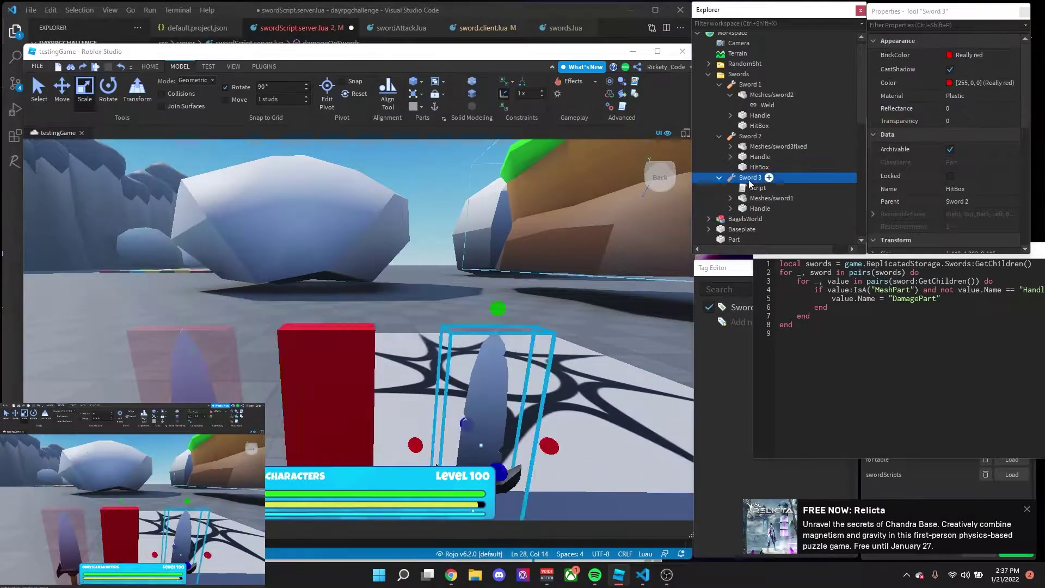
left_click_drag(750, 184, 750, 178)
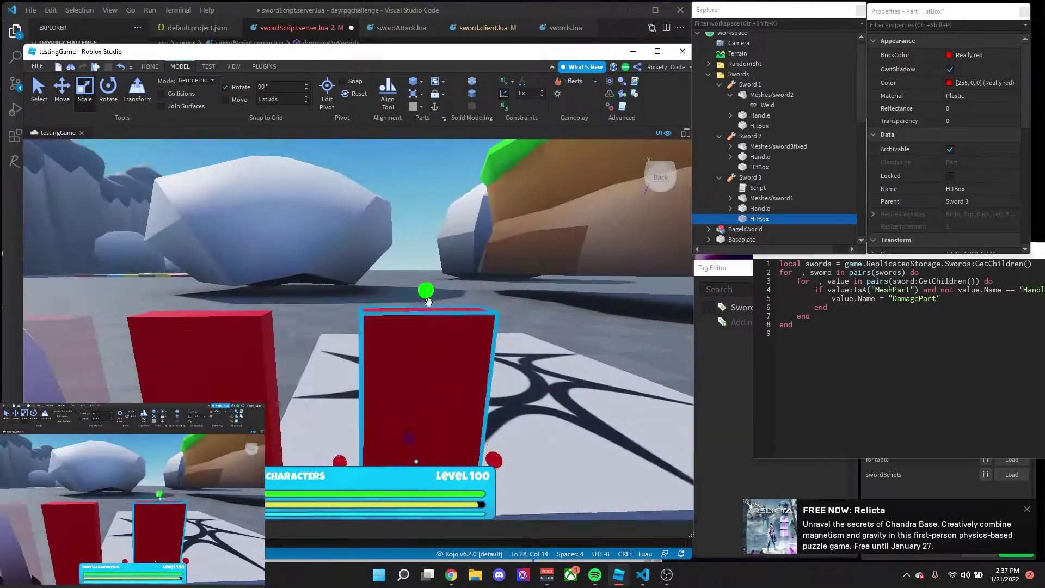
left_click(760, 188, "ctrl")
left_click_drag(1004, 120, 984, 125)
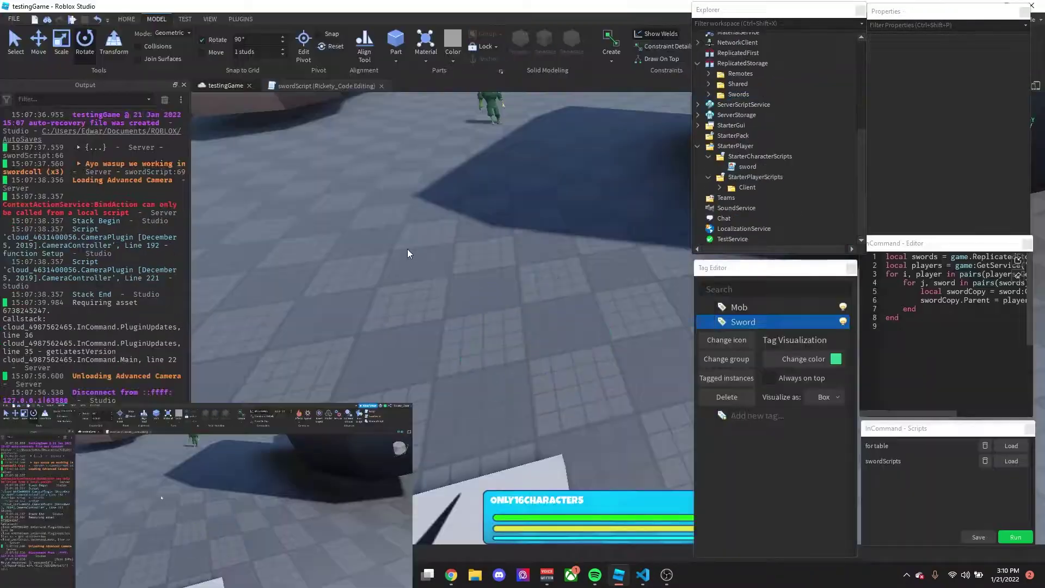
Step: Start a play test of the game with F5
key("F5")
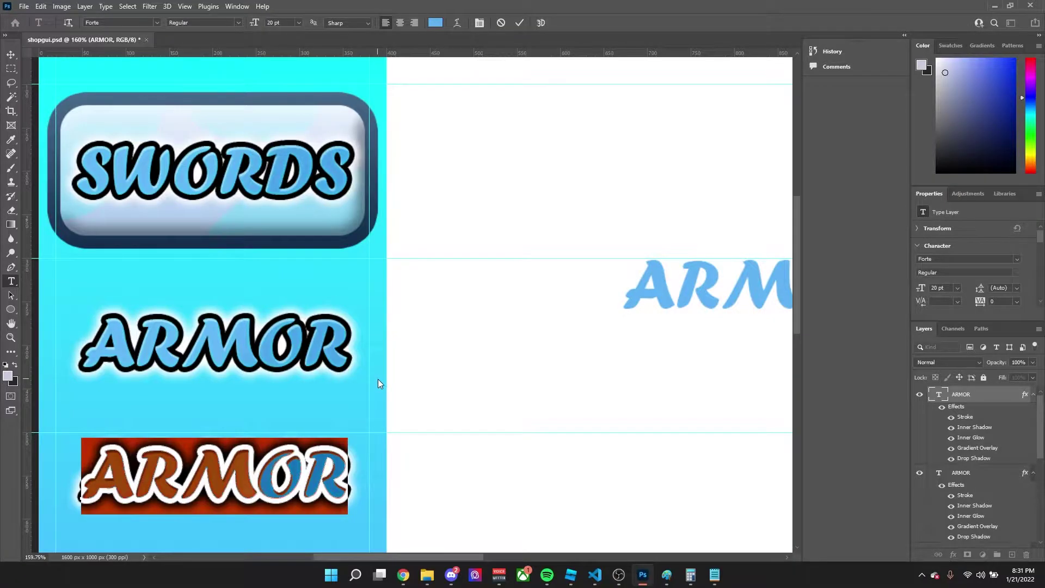
Step: Replace the duplicated ARMOR label text with POTIONS and commit it
type("POTIONS")
key("ctrl+a")
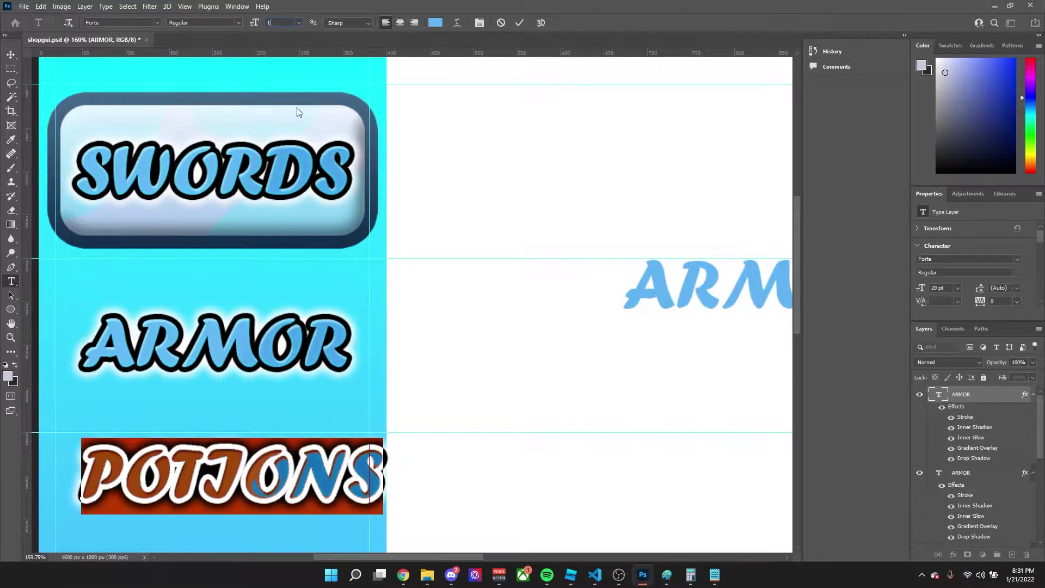
key("ctrl+Return")
scroll(287, 359, "down", 2)
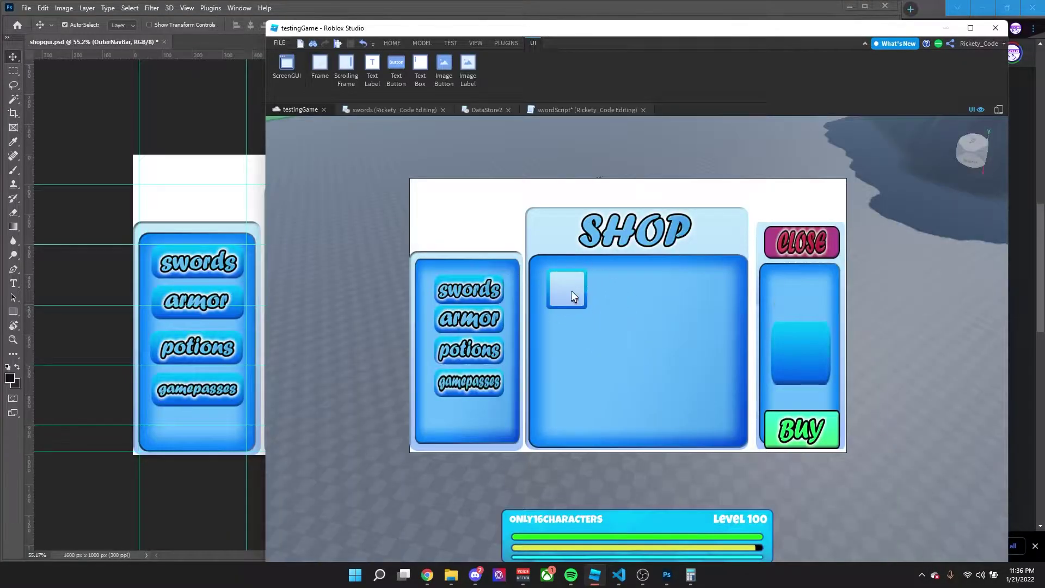
Step: Reparent itemFrame inside the white 100x100 frame and select the inner Frame
left_click(567, 288)
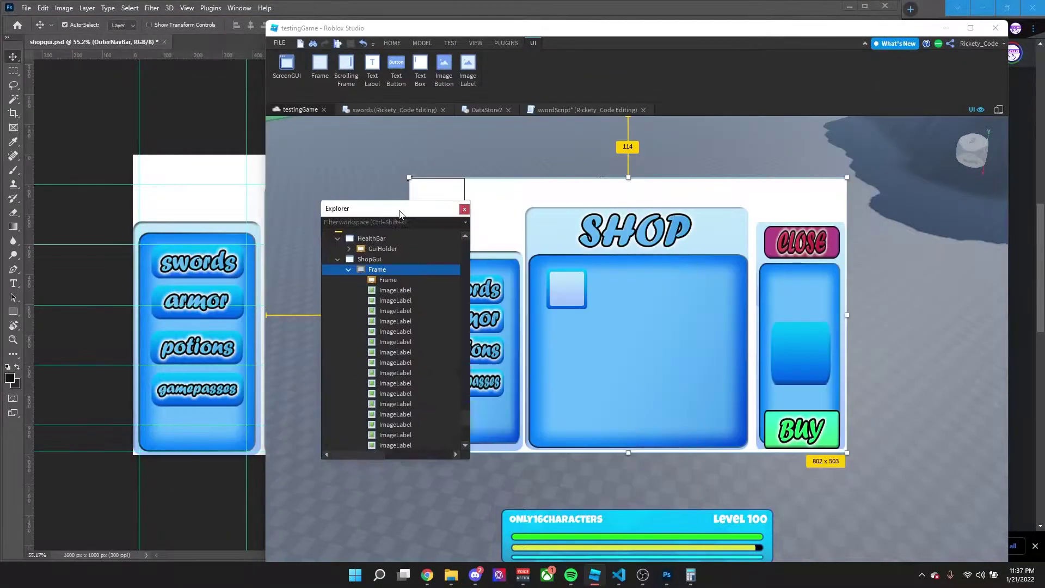
left_click_drag(399, 213, 400, 304)
left_click(698, 378)
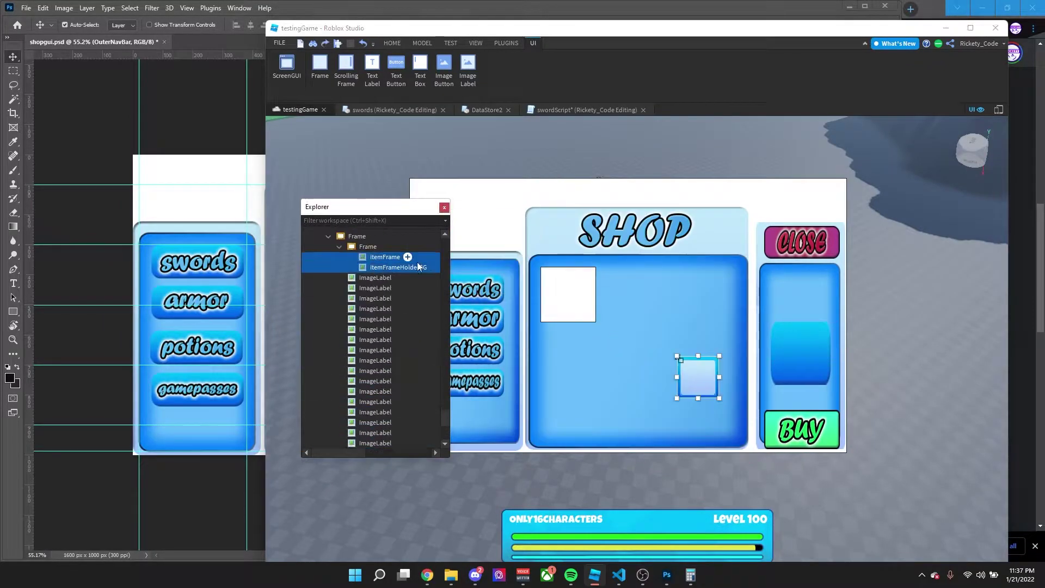
left_click(369, 248)
scroll(413, 316, "up", 3)
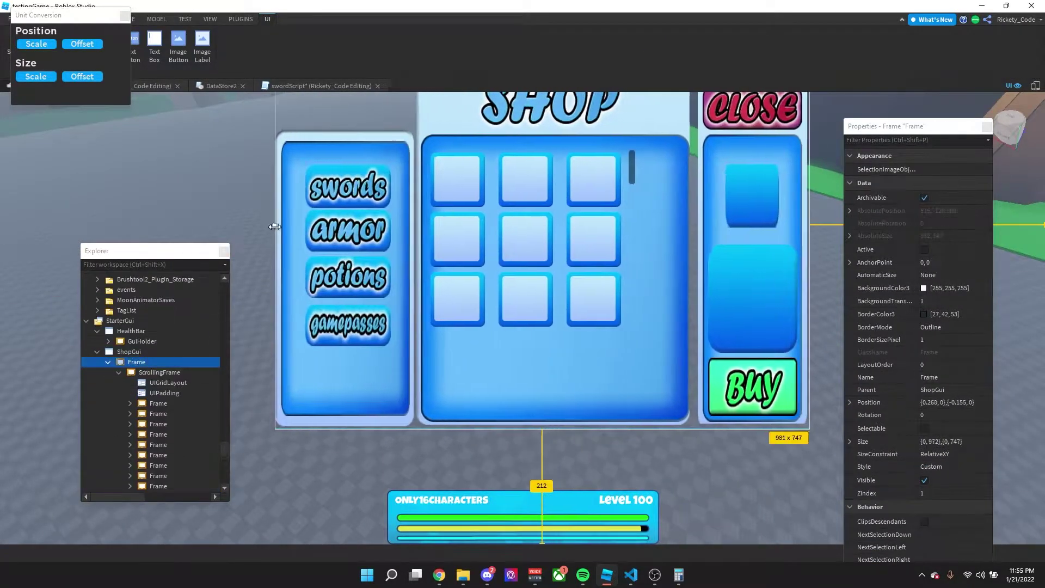
Step: Shrink the shop frame to about 797 by 522 and move it right and down
left_click_drag(275, 226, 271, 225)
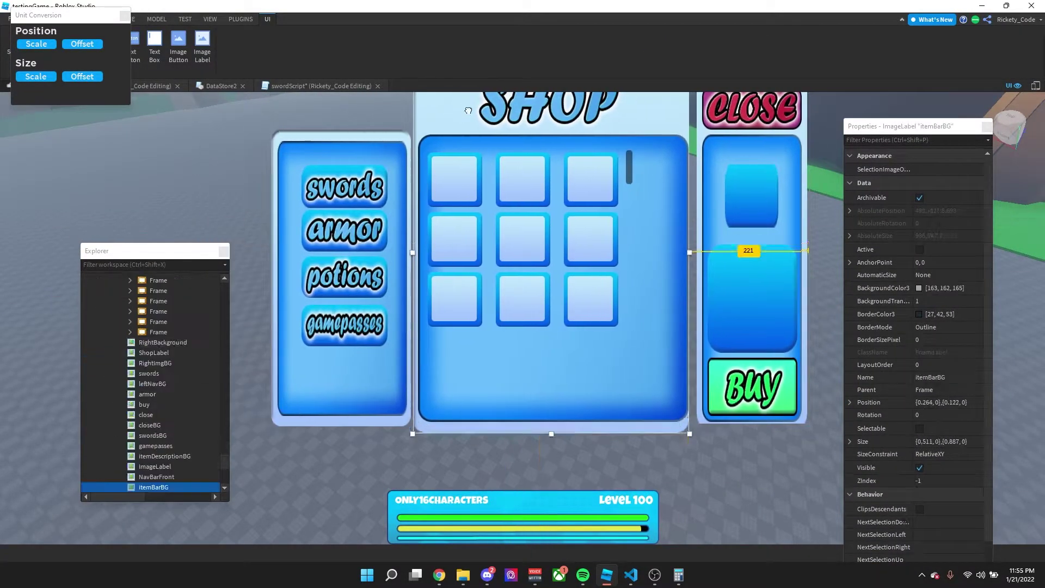
left_click(936, 403)
left_click_drag(810, 500, 705, 378)
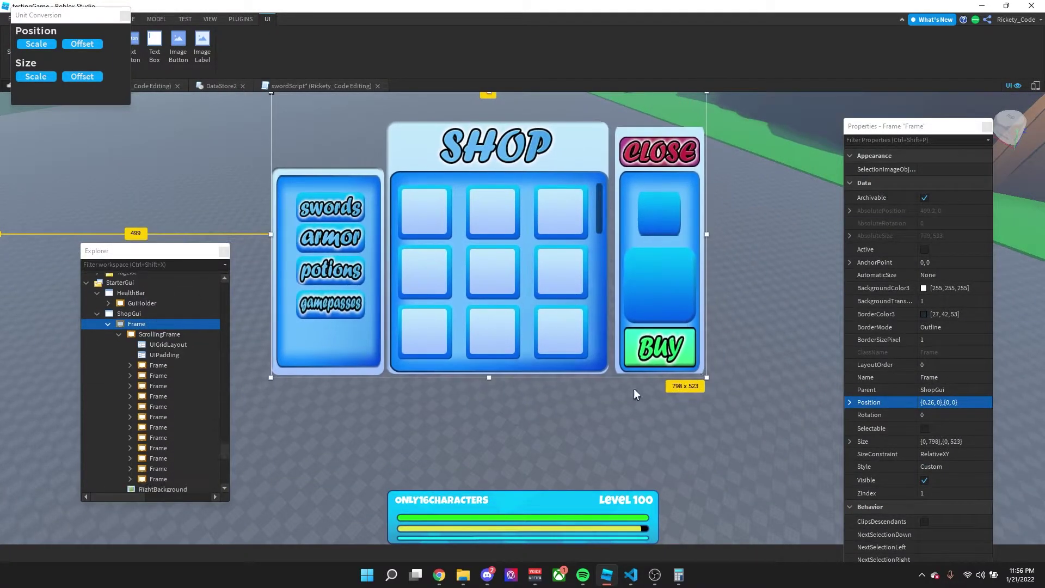
left_click_drag(675, 331, 710, 374)
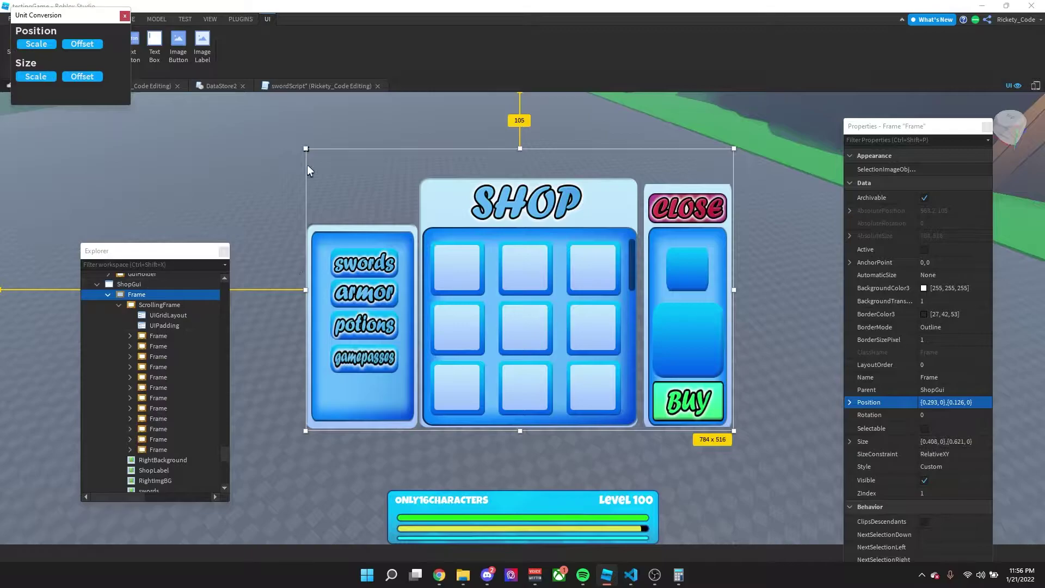
left_click(458, 269)
left_click(457, 270)
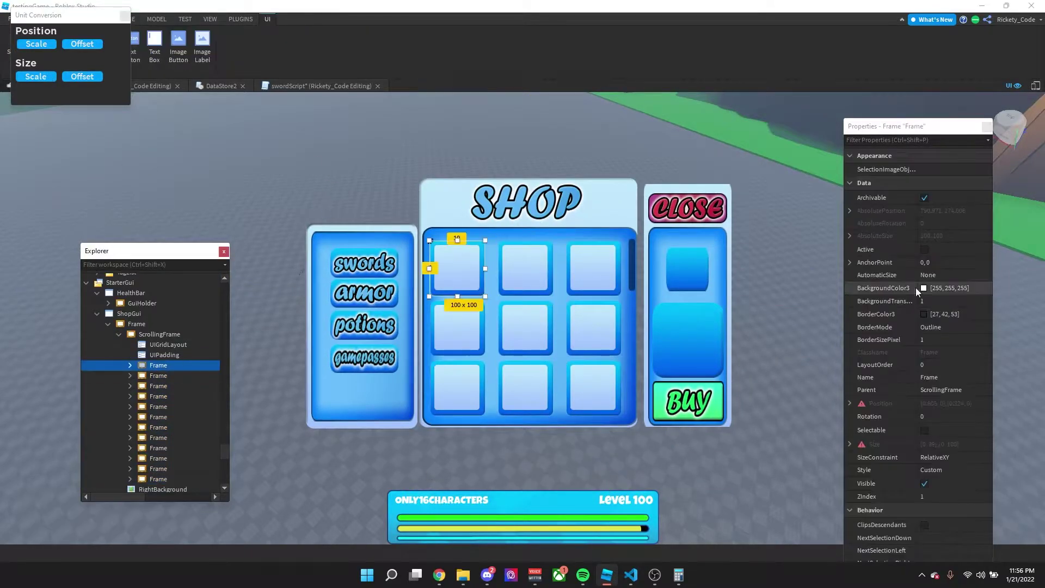
left_click(130, 366)
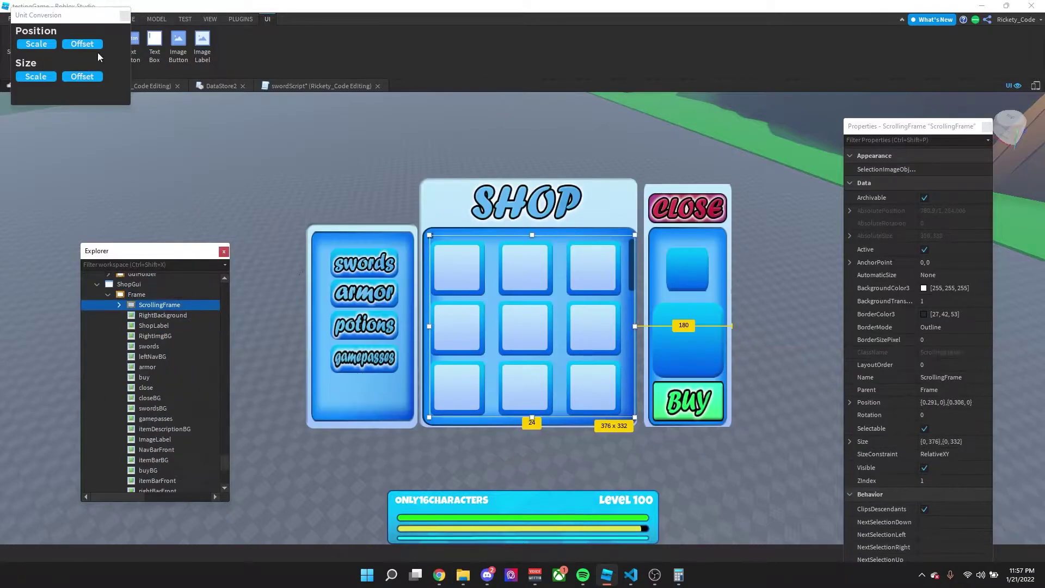
Step: Adjust the shop frame's corner and edit its Position value to centre it on screen
mouse_move(306, 148)
left_mouse_down()
mouse_move(343, 165)
mouse_move(253, 122)
mouse_move(644, 343)
mouse_move(313, 139)
mouse_move(312, 150)
left_mouse_up()
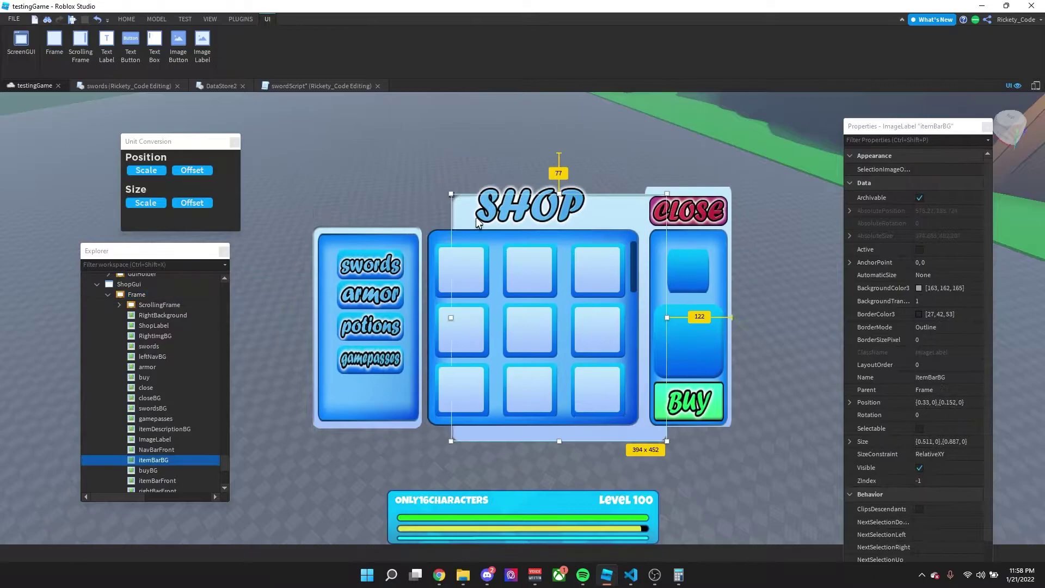
left_click(939, 405)
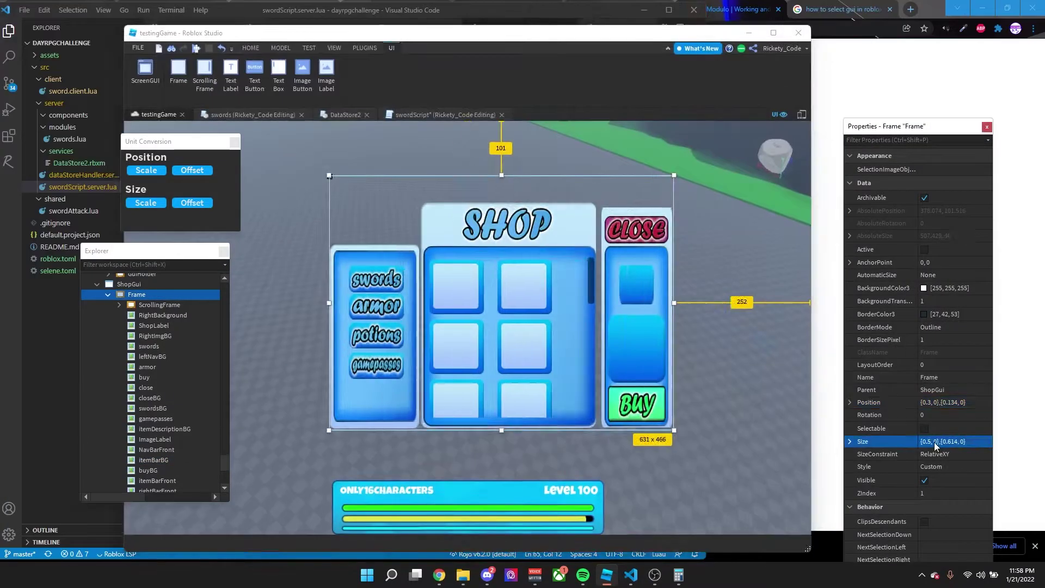
key("super+Up")
left_click(935, 402)
type("5")
key("Return")
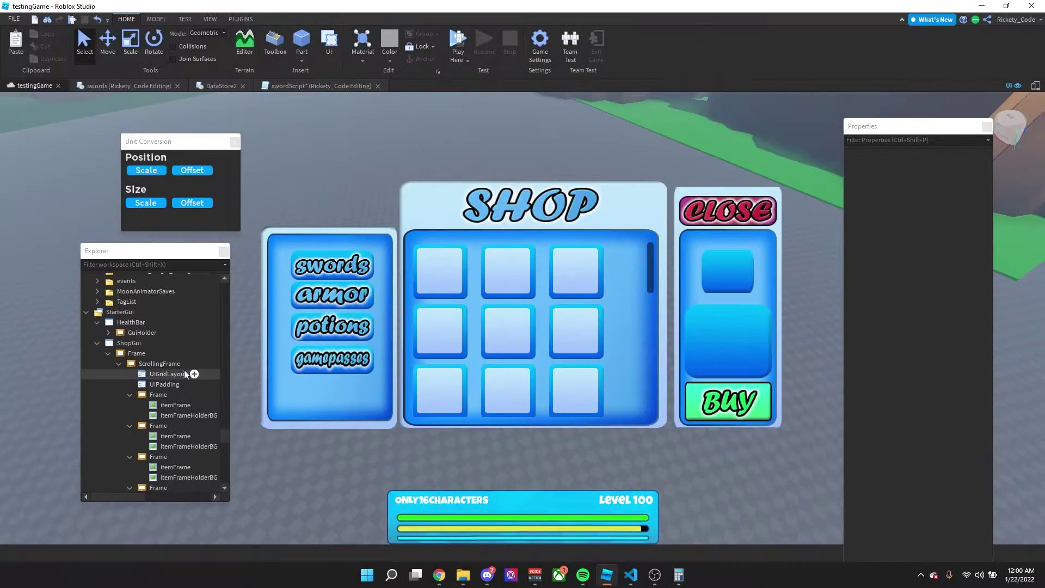
left_click(159, 364)
Step: Size the image button to the 100x100 cell and rename it itemBtn
left_click(169, 374)
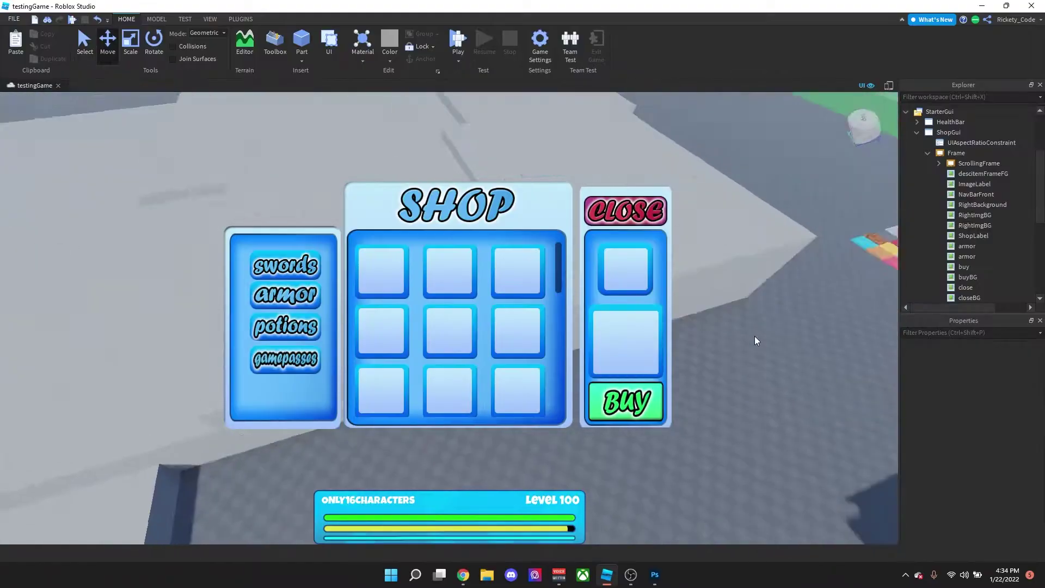
right_click_drag(754, 336, 543, 298)
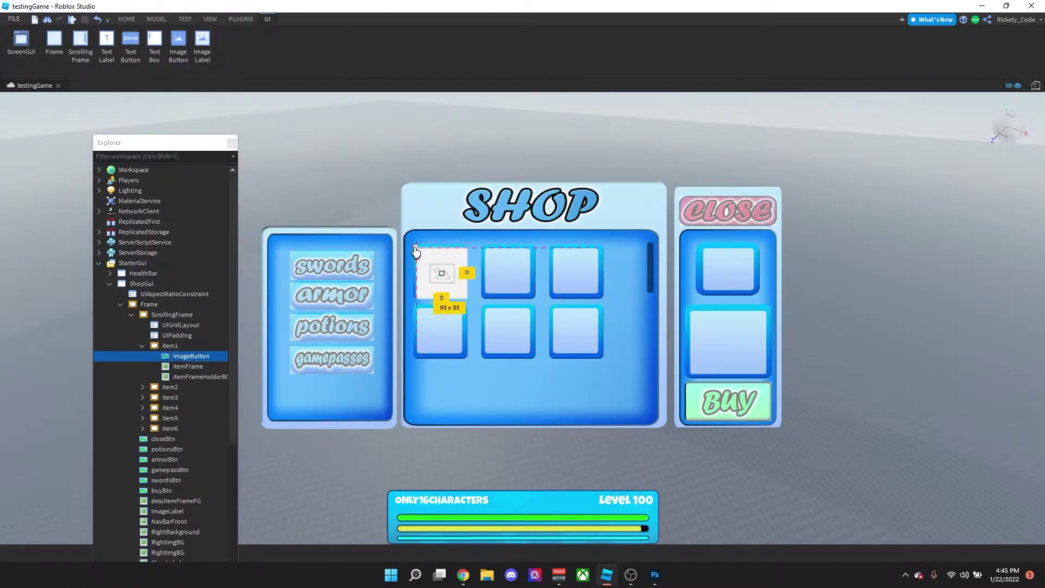
left_click_drag(415, 252, 416, 251)
key("F2")
type("itemB")
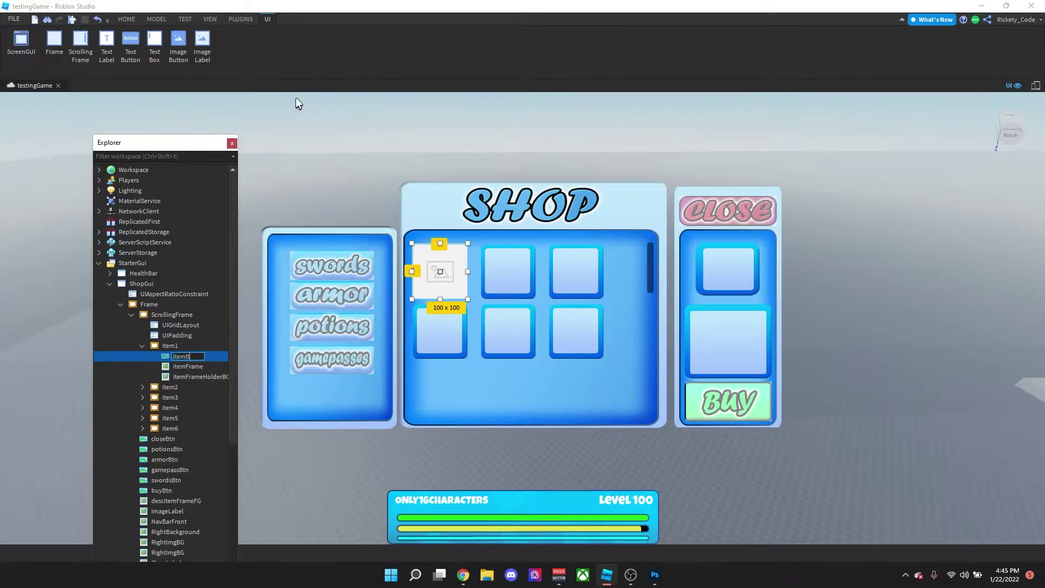
type("tn")
left_click(197, 366)
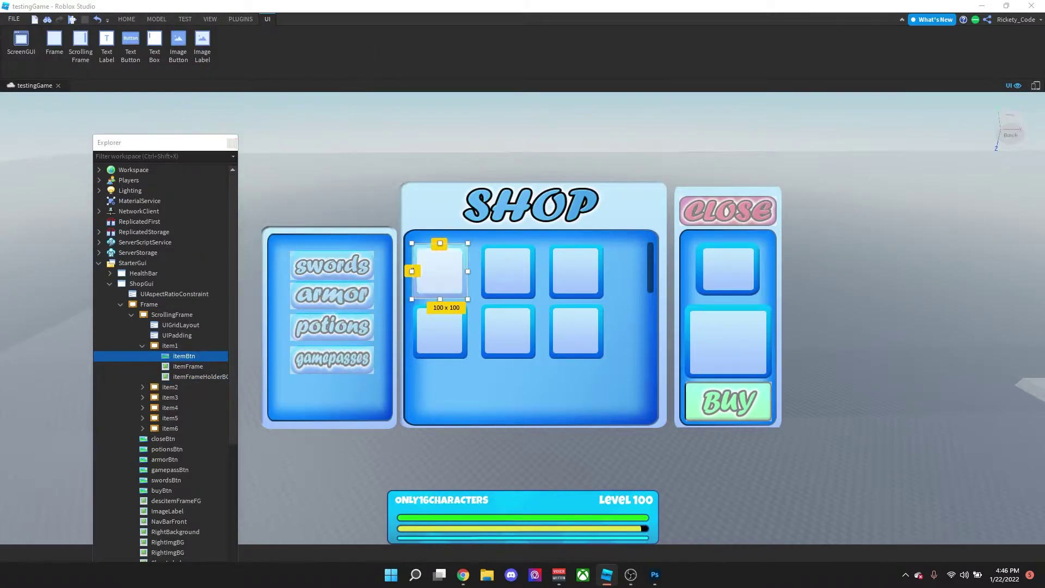
Step: Open more actions for the item entry, then swing the sword at the zombies in play
right_click(168, 347)
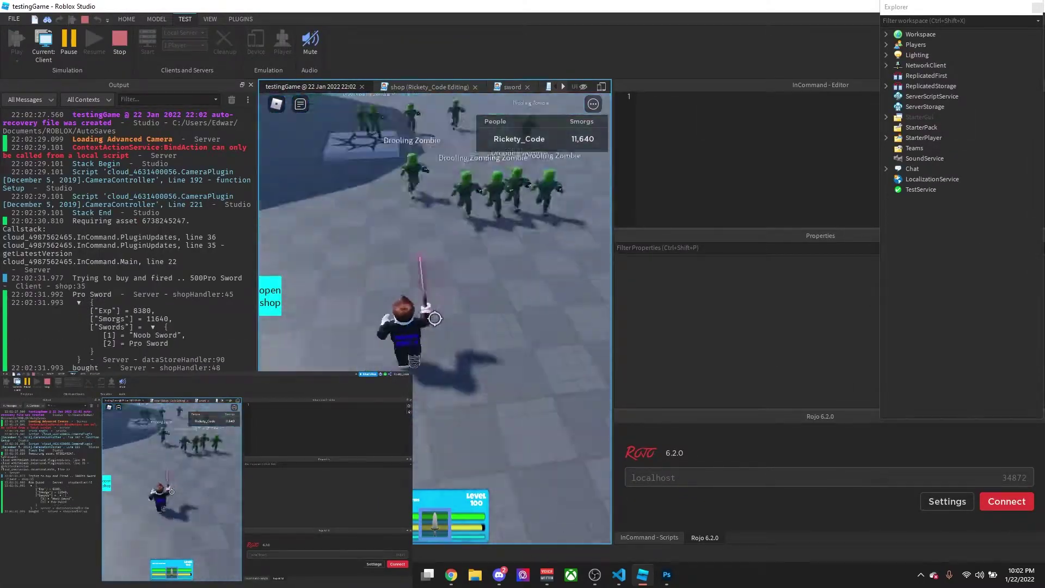
left_click(434, 320)
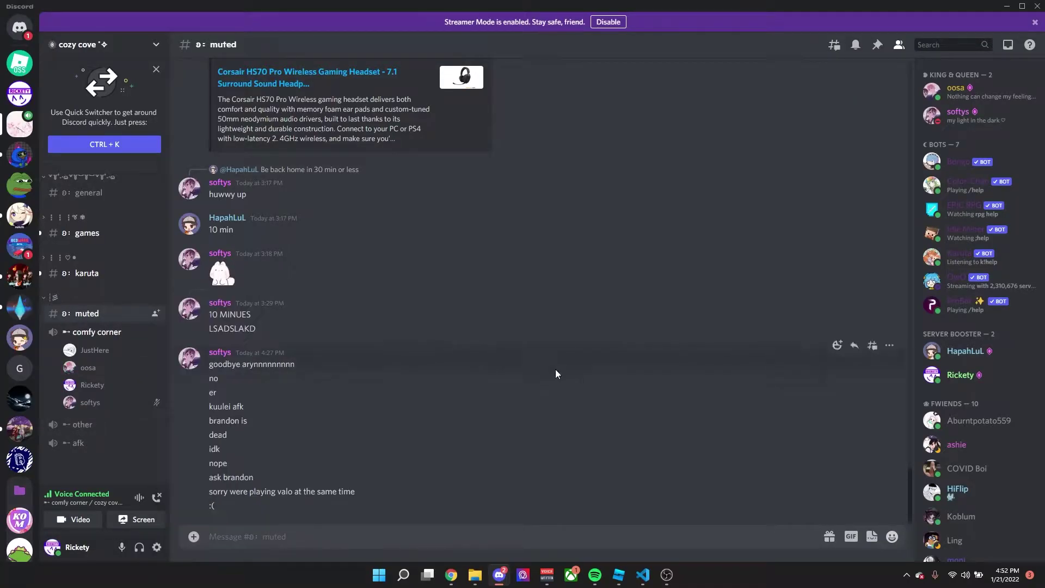
left_click(619, 575)
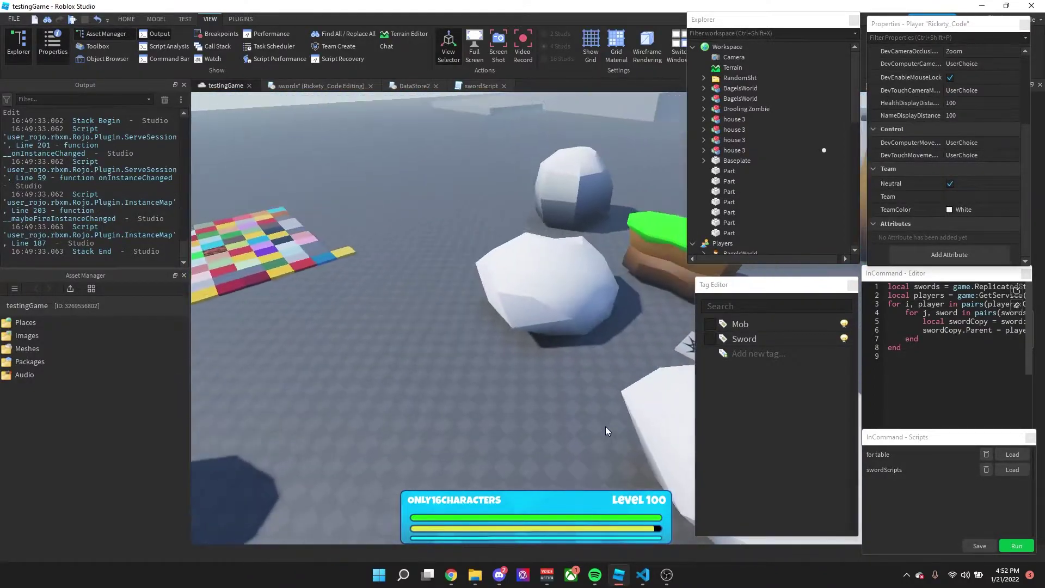
Step: Select a flat cliff part, deselect it, and select a green tree in the valley
left_click(582, 235)
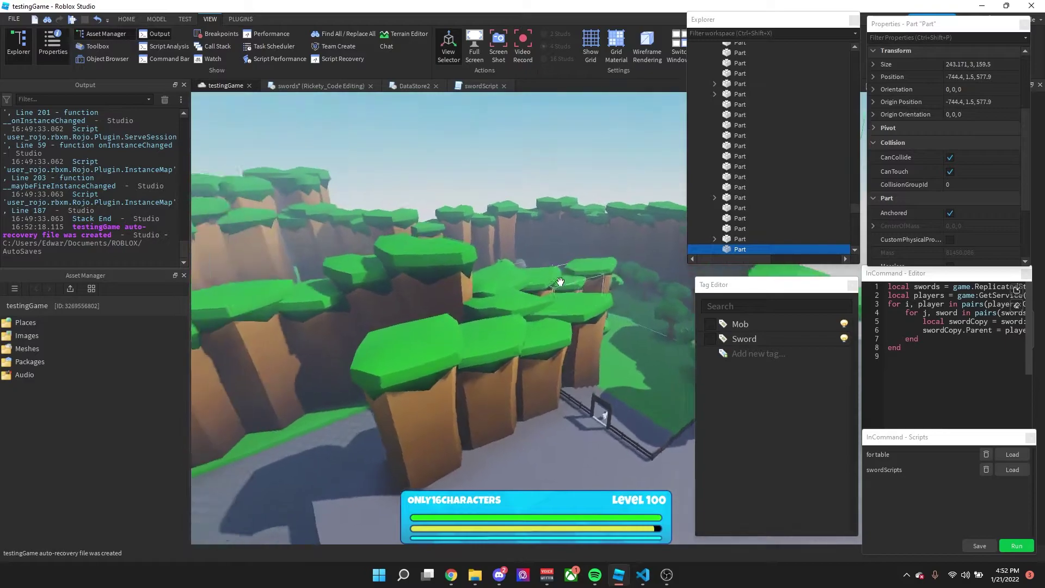
left_click(444, 462)
left_click(473, 390)
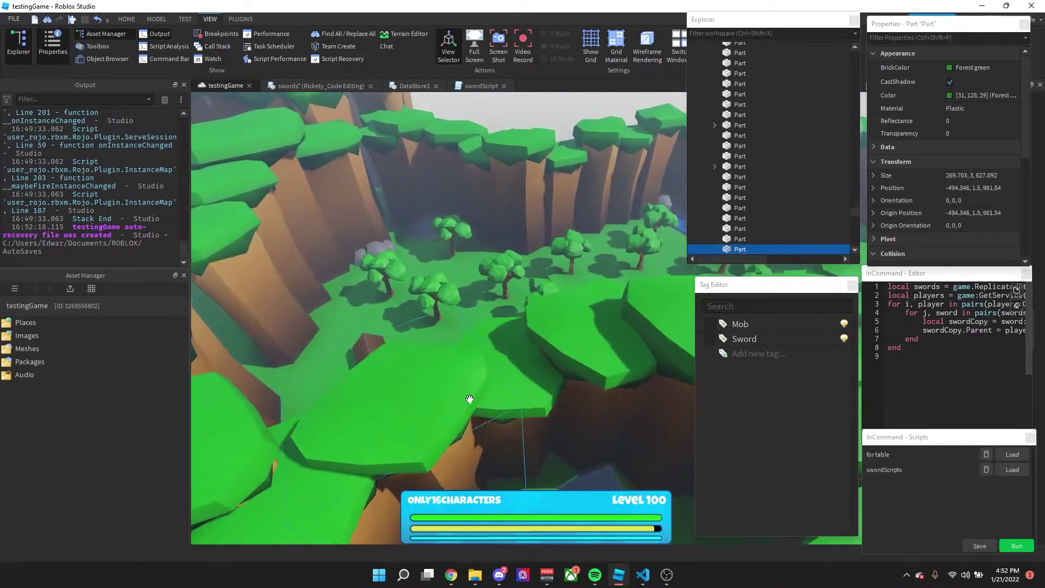
scroll(533, 313, "down", 10)
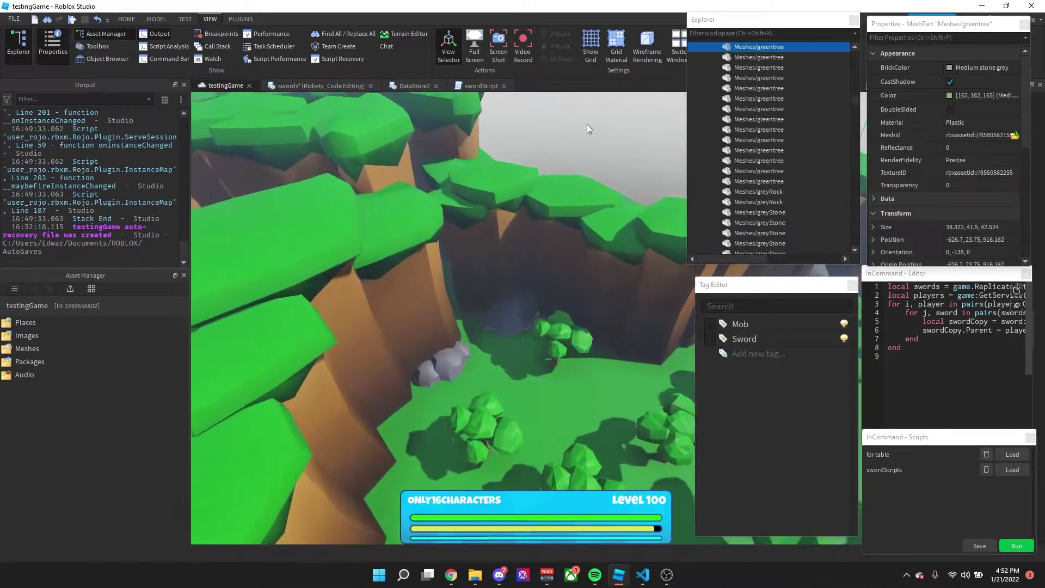
Step: Box-select props on the open map and fly the camera toward the wooden poles
left_click_drag(482, 313, 632, 366)
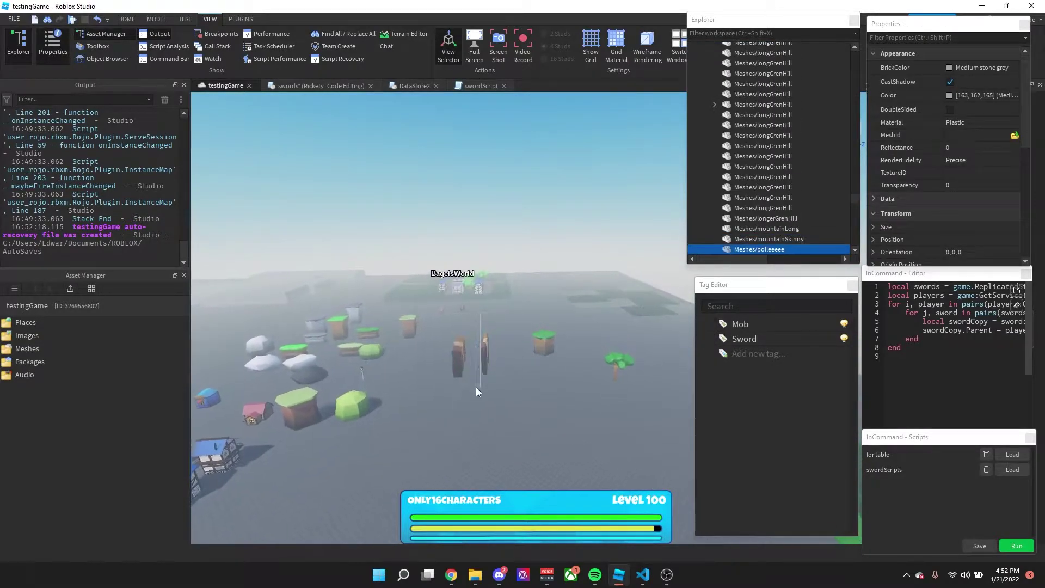
left_click_drag(518, 390, 568, 368)
left_click_drag(674, 338, 550, 372)
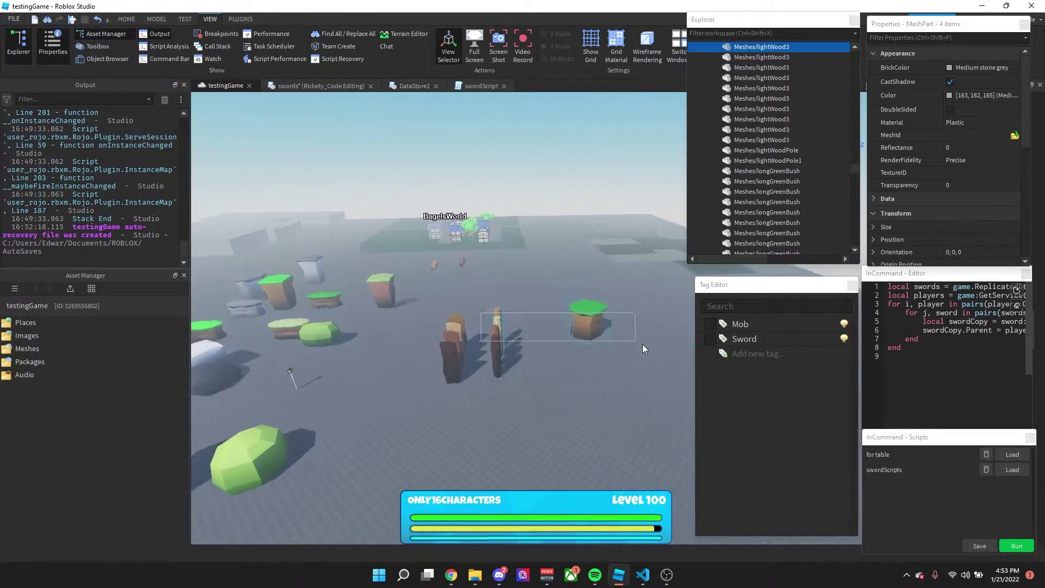
left_click_drag(643, 345, 649, 365)
key("w")
key("s")
key("alt+Tab")
key("alt+Tab")
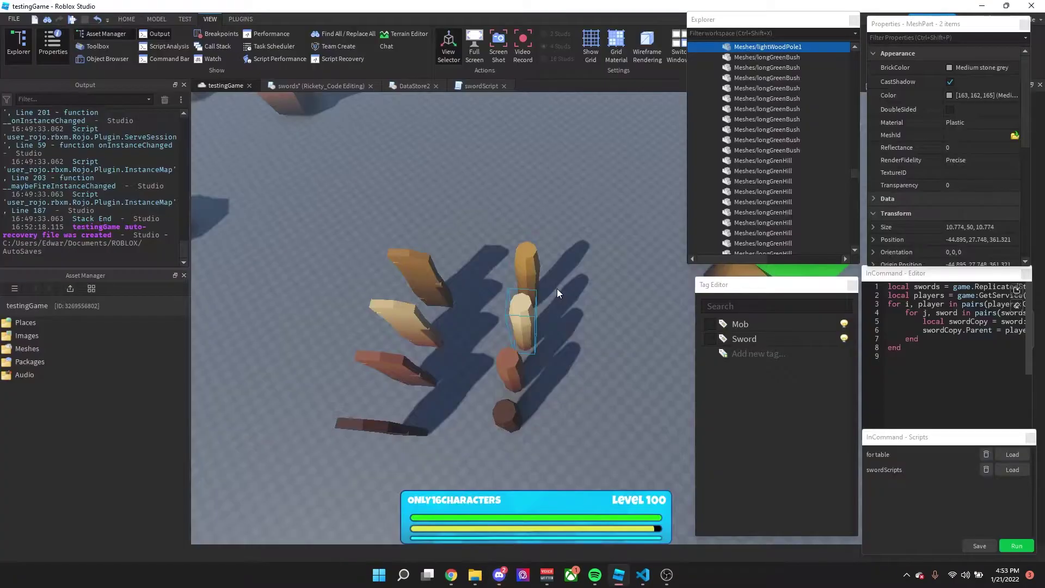
key("alt+Tab")
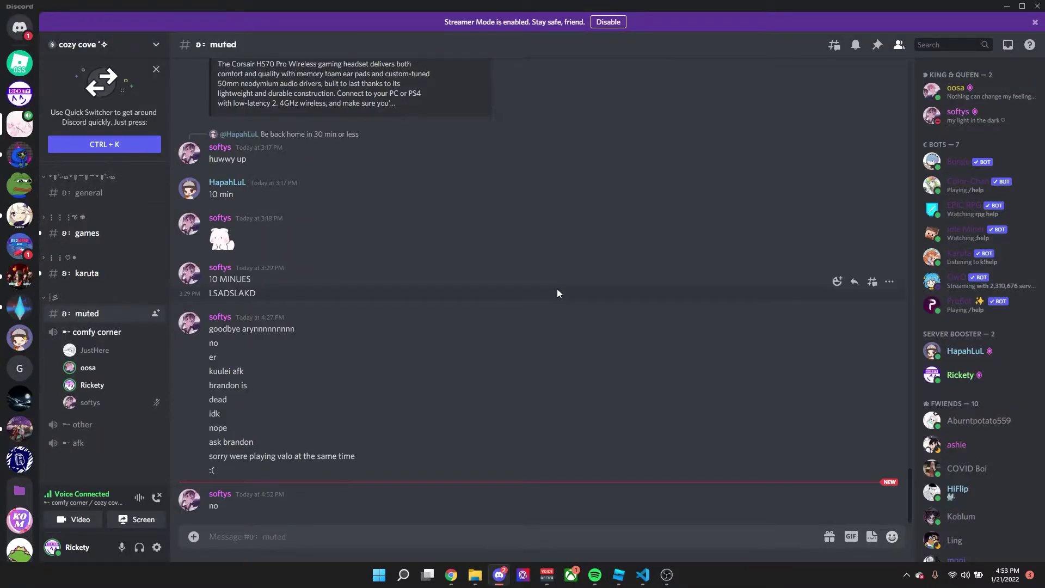
key("alt+Tab")
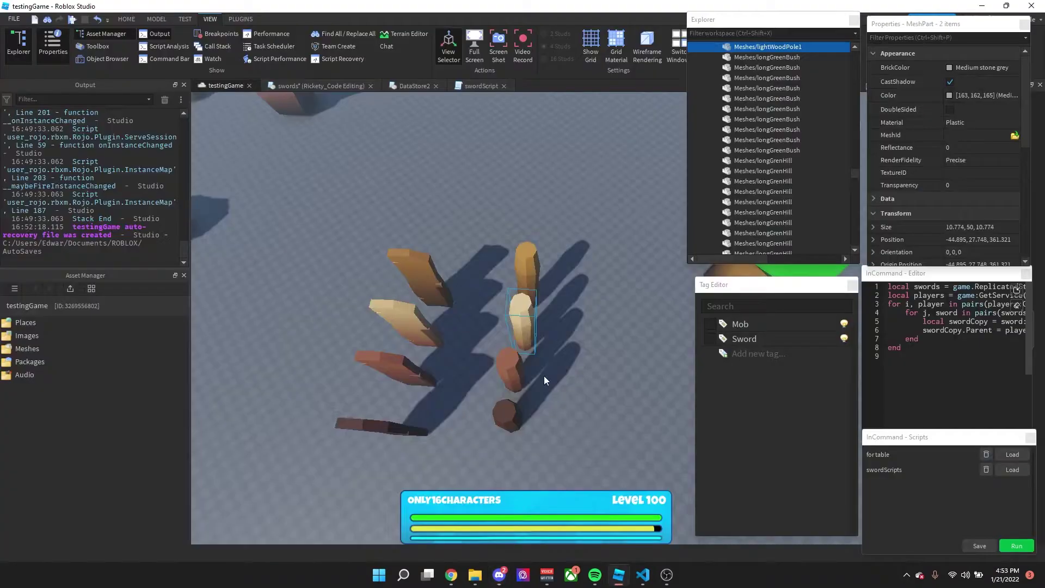
Step: Box-select the wooden pole meshes, then deselect them
left_click_drag(338, 509, 650, 354)
key("alt+Tab")
key("alt+Tab")
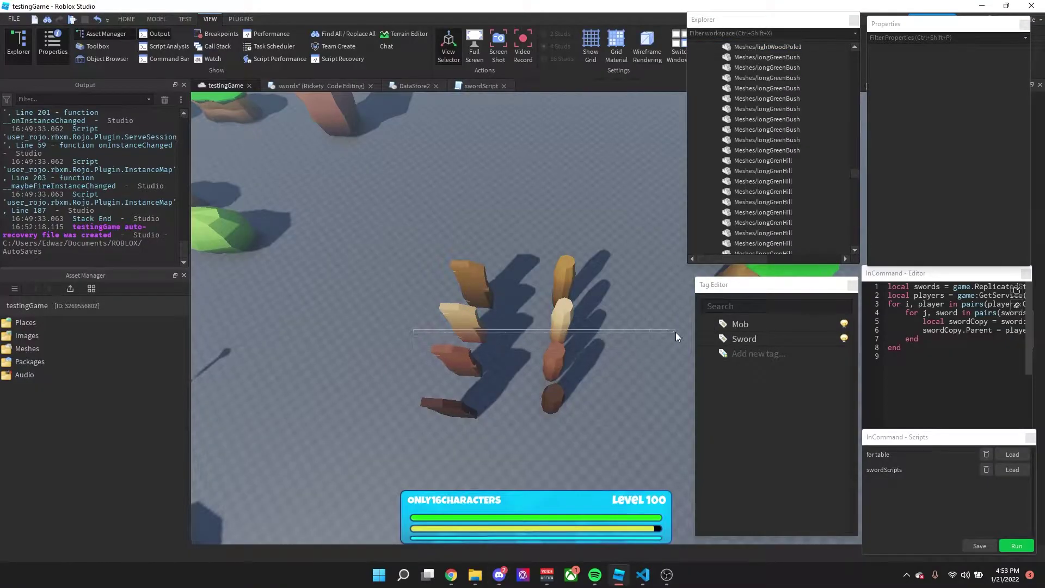
key("alt+Tab")
key("alt+Tab")
key("alt+Tab")
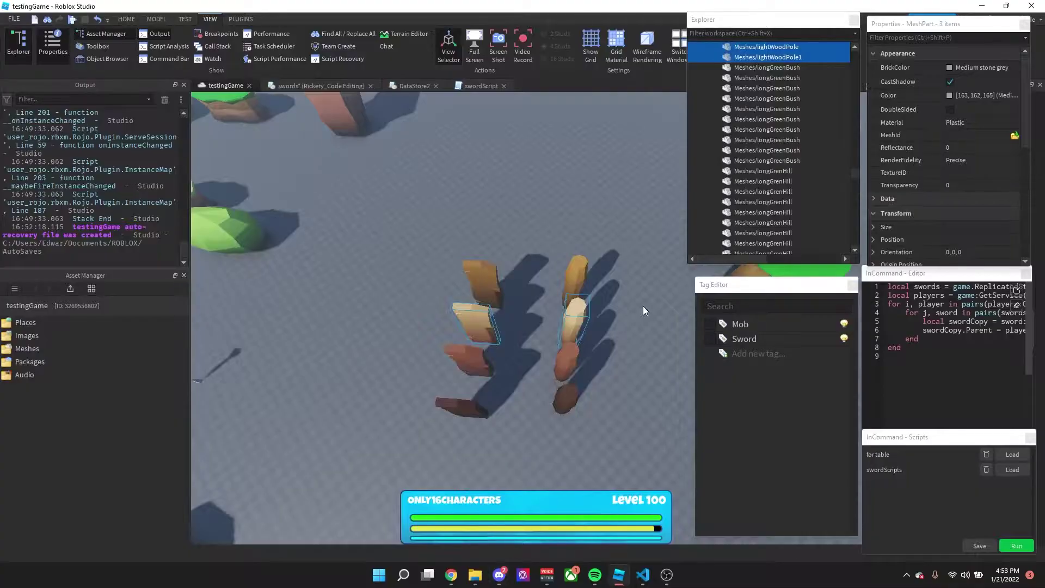
key("alt+Tab")
key("alt+Tab")
key("alt+Tab")
left_click(636, 302)
scroll(629, 293, "down", 10)
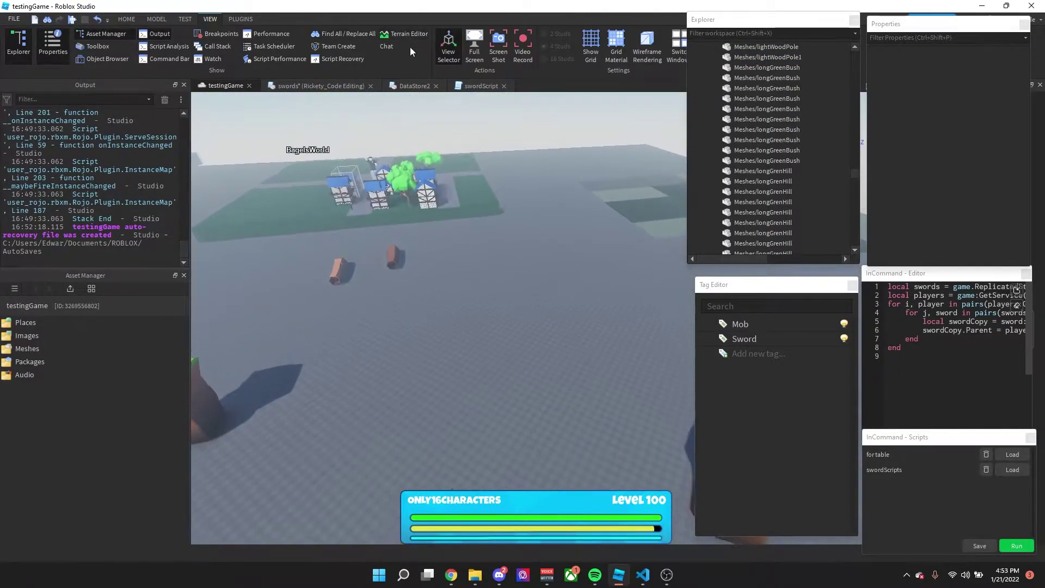
Step: Scroll the DataStore2 script, then view swordScript with its createSwords and damageOnSwords functions
left_click(412, 84)
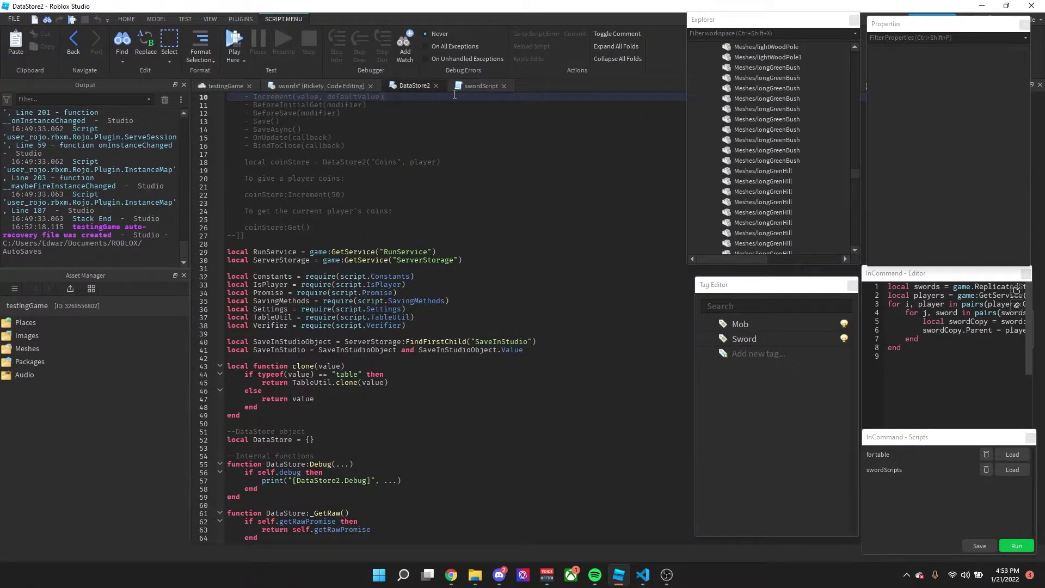
scroll(409, 342, "down", 4)
left_click(484, 87)
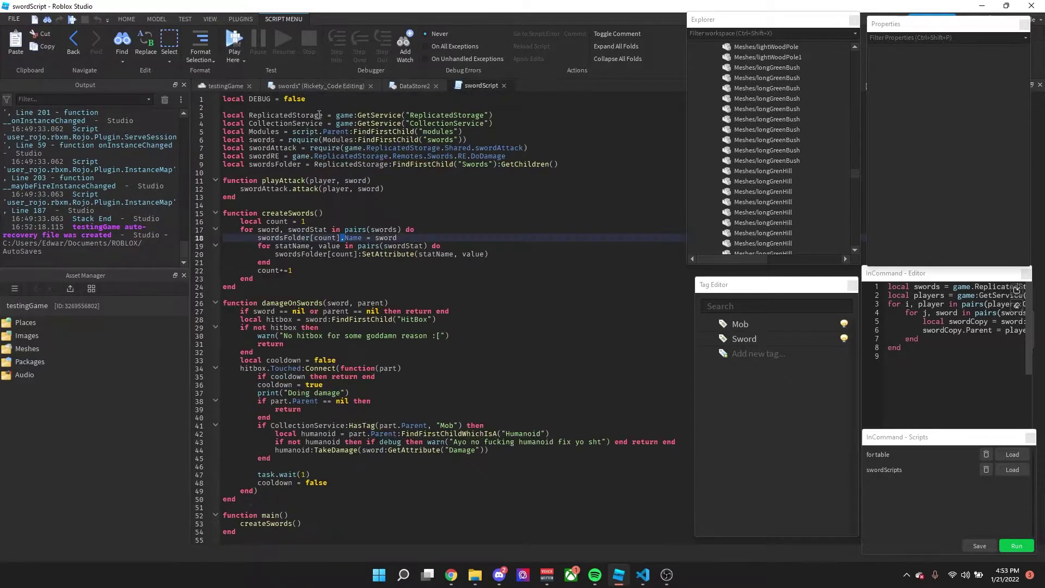
key("alt+Tab")
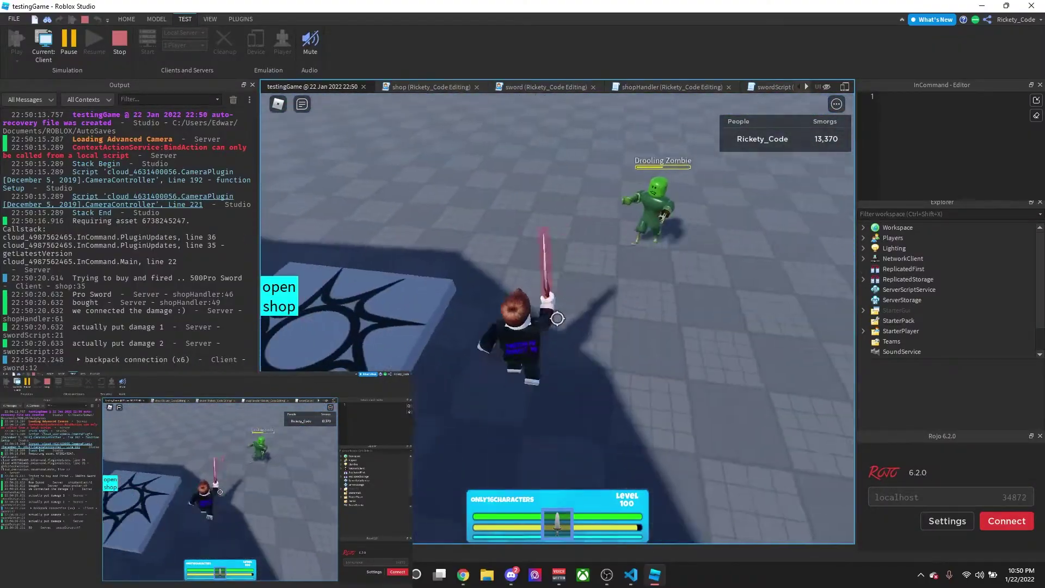
Step: Buy another sword from the shop, then run at the Drooling Zombie and swing at it
left_click(280, 297)
left_click(299, 295)
key("w")
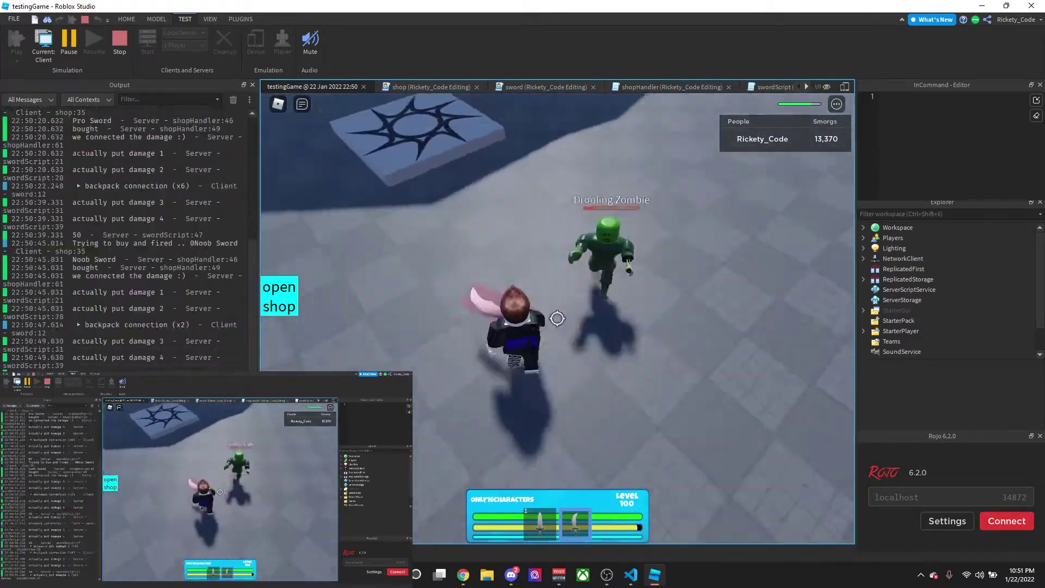
left_click(558, 319)
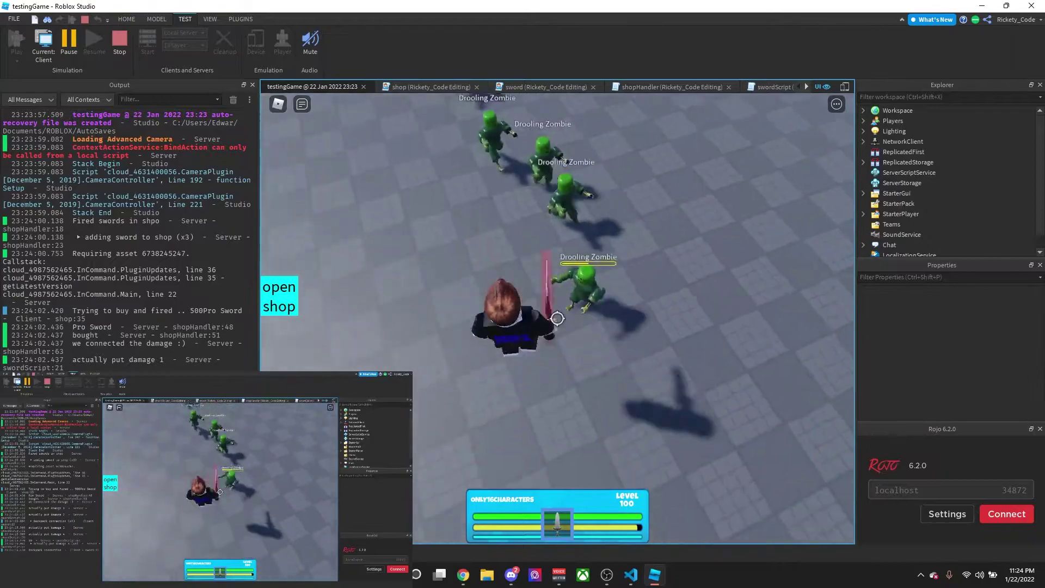
left_click(558, 318)
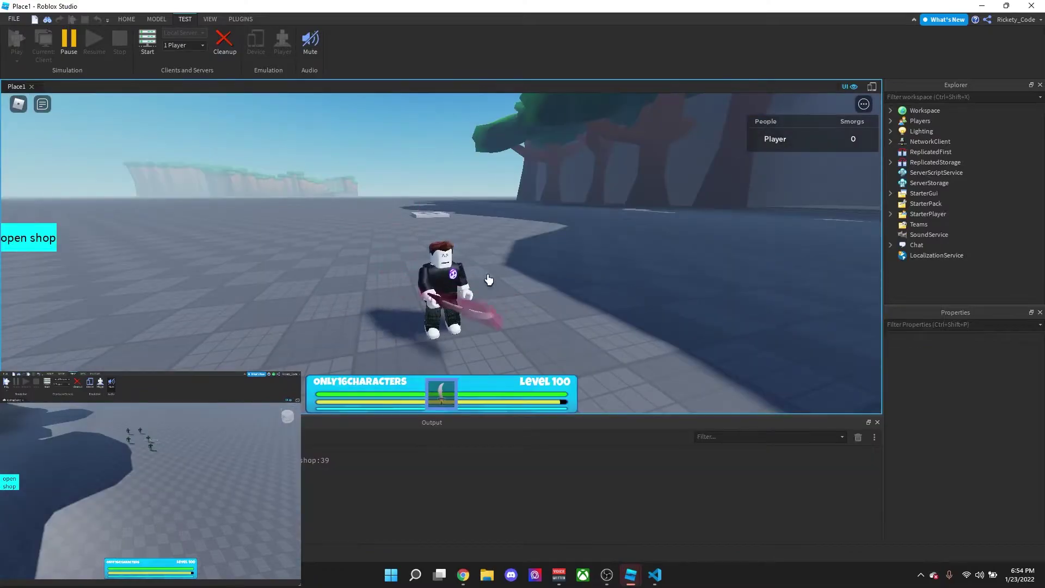
Step: Attack the zombies again with Shift-Lock on, then select the inventory bar's ImageButton in Explorer
key("shift")
key("w")
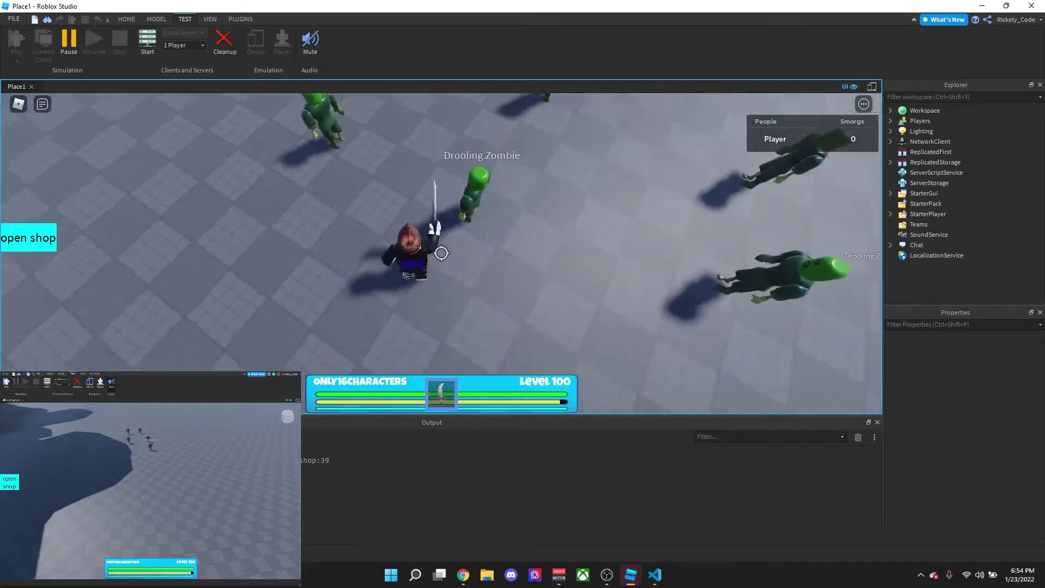
left_click(441, 253)
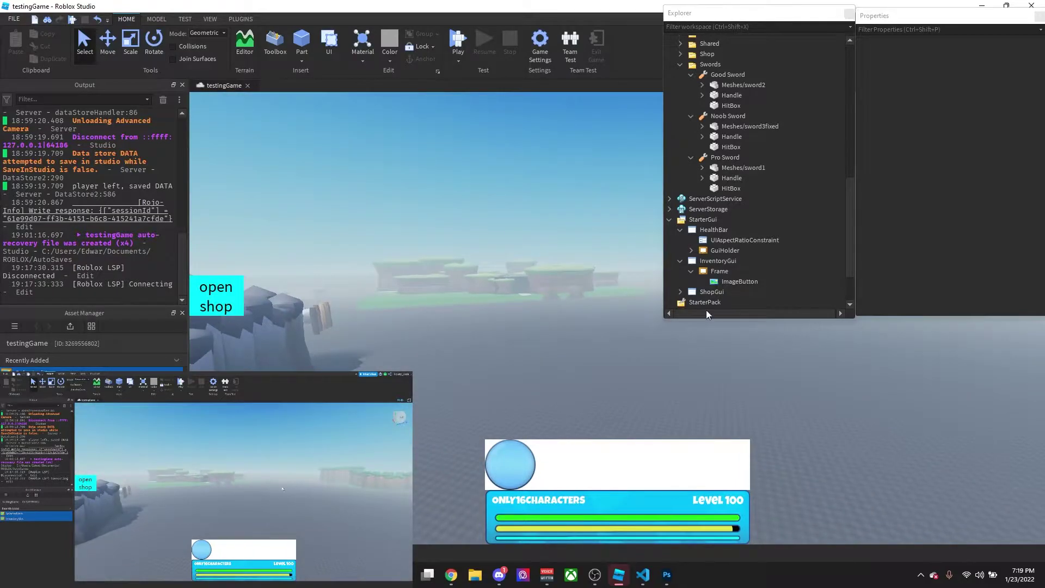
left_click(729, 282)
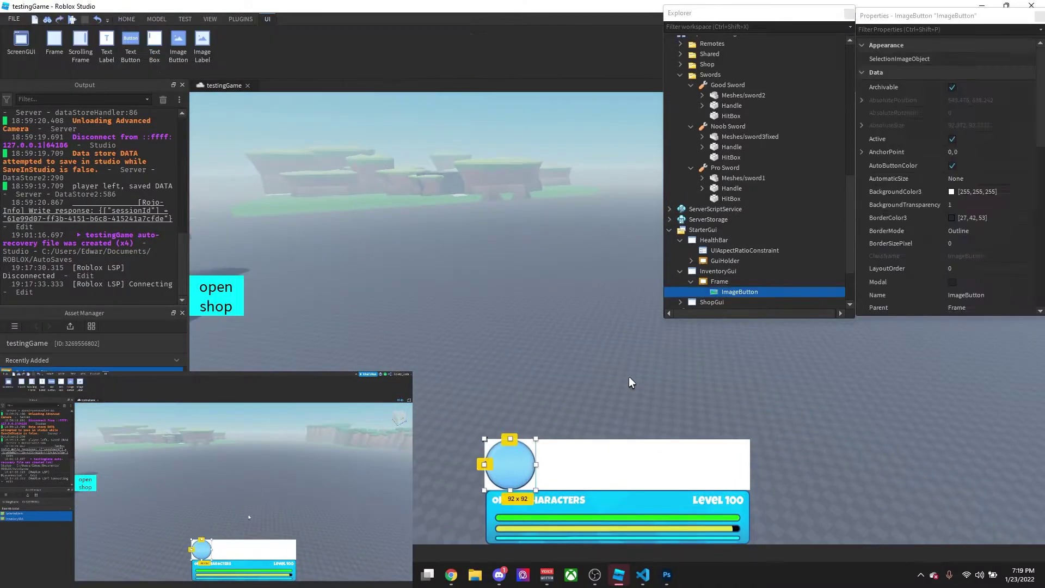
Step: Copy the slot ImageButton into the Frame and move the copy right of the first circle
left_click(720, 281)
left_click(719, 292)
key("ctrl+c")
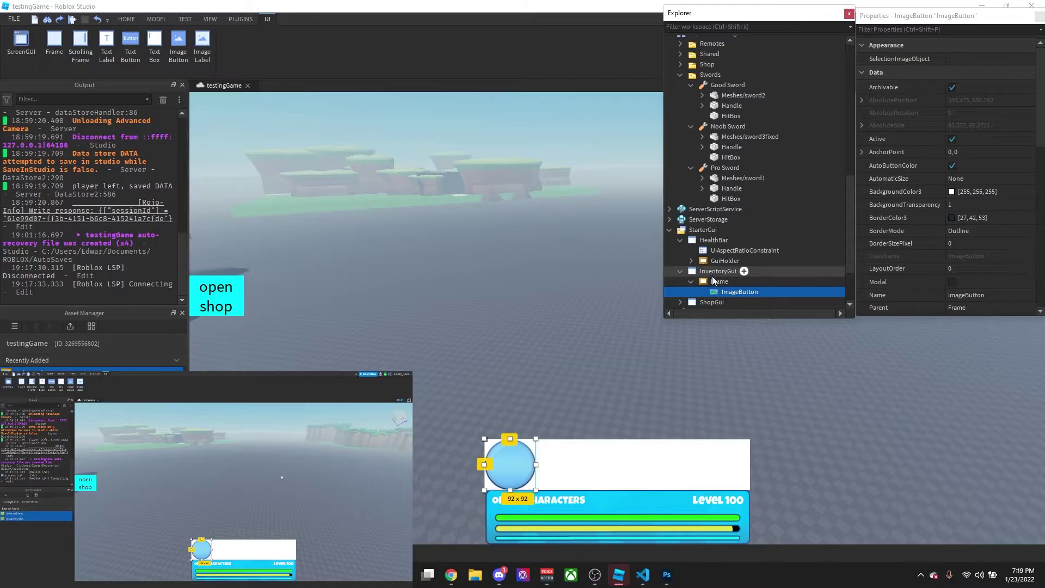
left_click(720, 281)
key("ctrl+shift+v")
left_click_drag(518, 465, 559, 464)
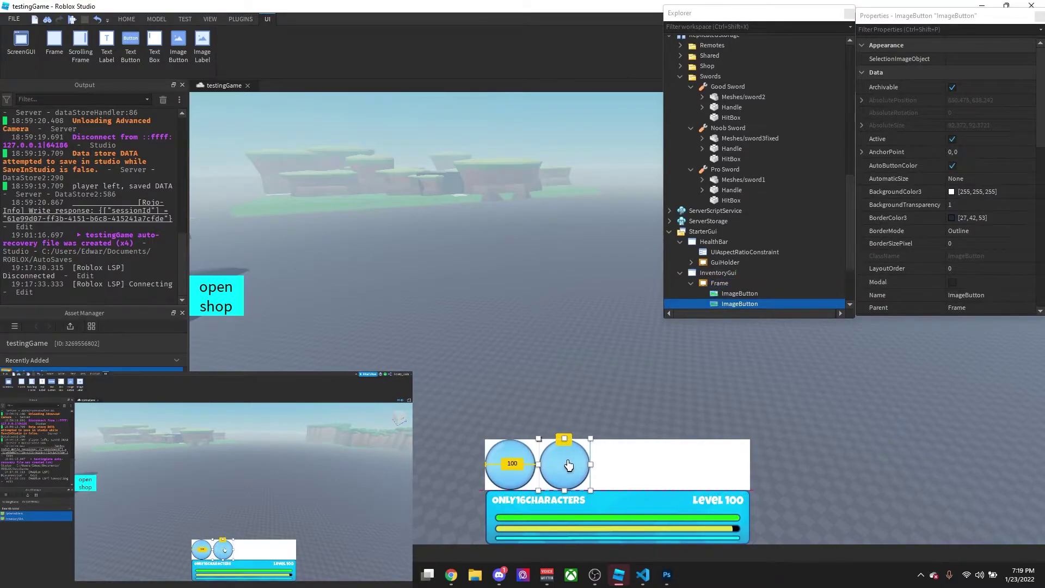
Step: Paste more slot buttons into the Frame, undo a nested copy, and fill the bar's middle gap
left_click(720, 283)
key("ctrl+shift+v")
left_click_drag(567, 467, 620, 470)
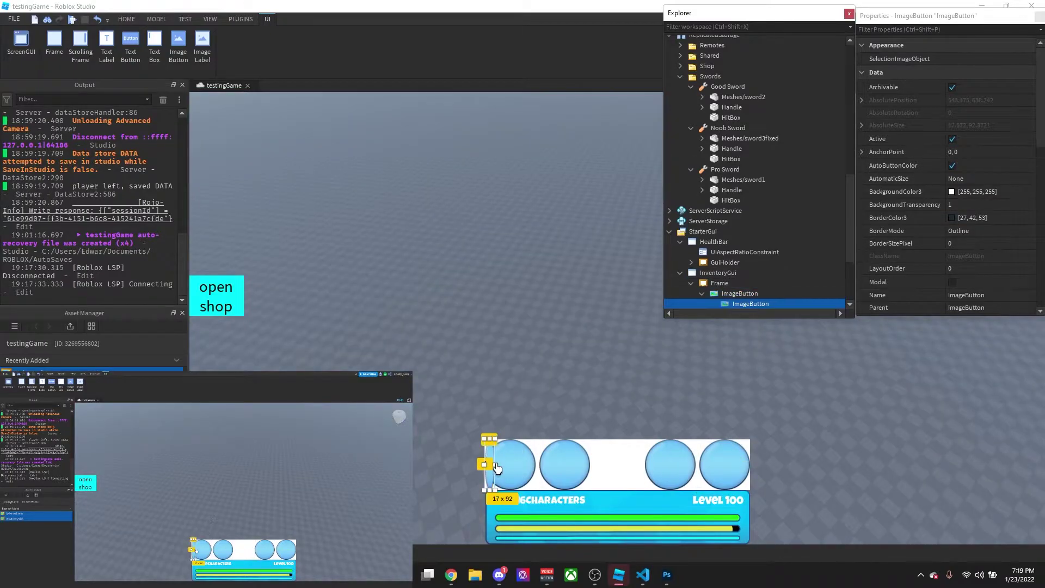
key("ctrl+z")
left_click(720, 283)
key("ctrl+shift+v")
left_click_drag(512, 464, 619, 464)
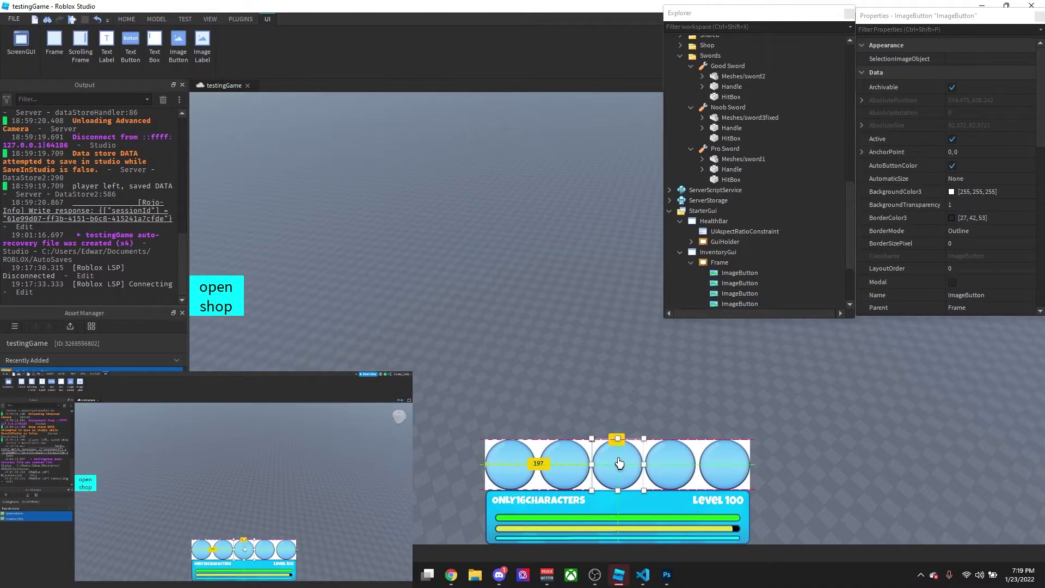
Step: Start uploading a slot image via the Image property's Add Image > Choose File
scroll(787, 250, "down", 3)
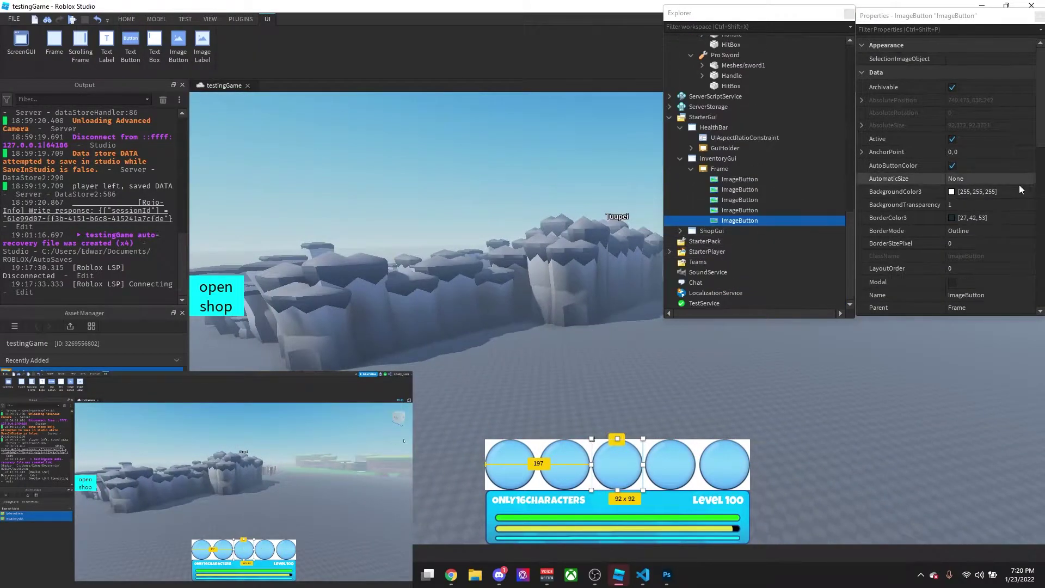
scroll(1020, 185, "down", 3)
scroll(978, 169, "down", 10)
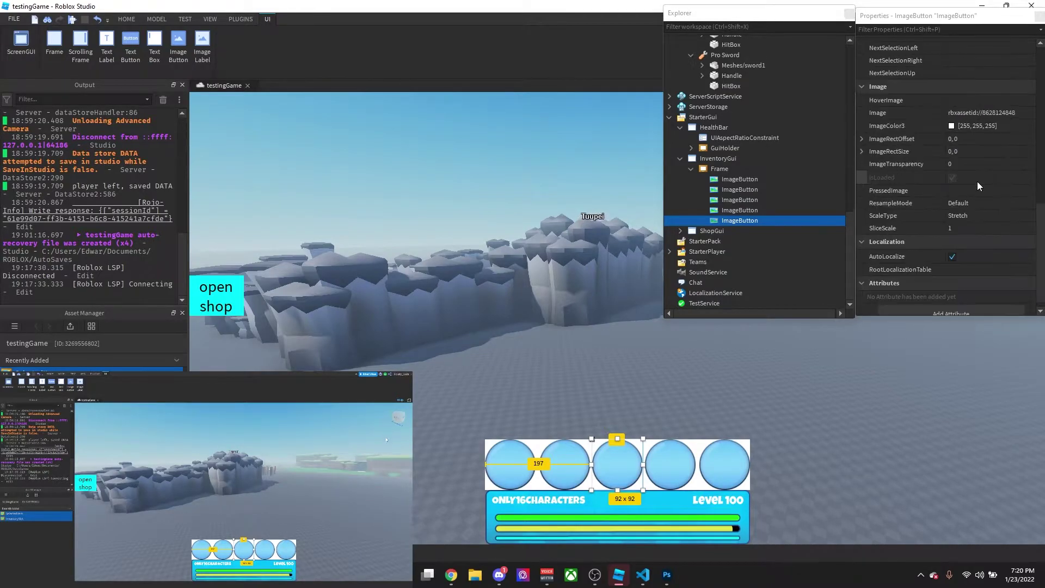
left_click(981, 113)
left_click(956, 153)
left_click(486, 260)
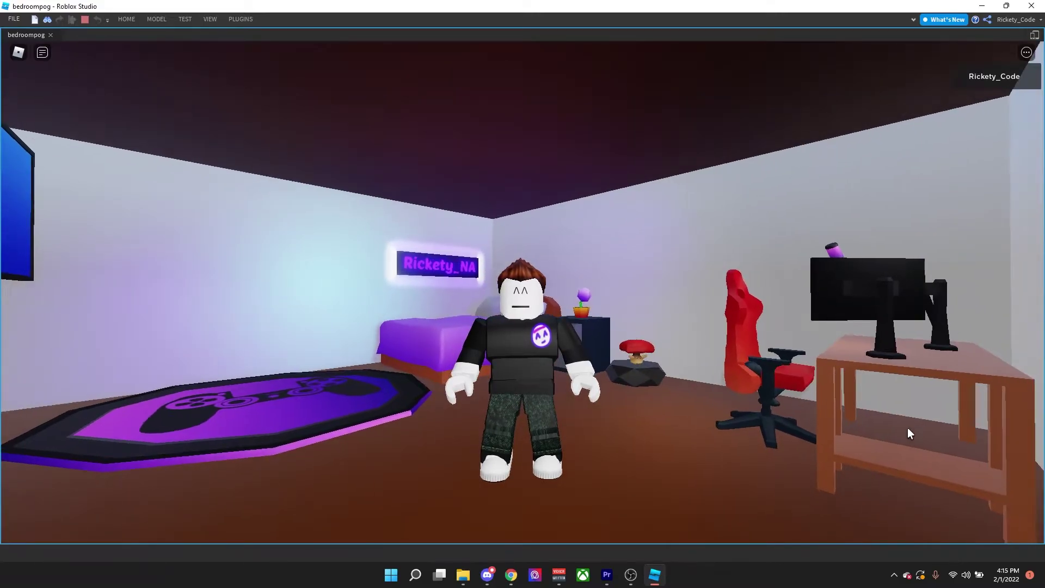
Step: Orbit the camera around the avatar in the bedroom playtest
right_click_drag(907, 427, 907, 427)
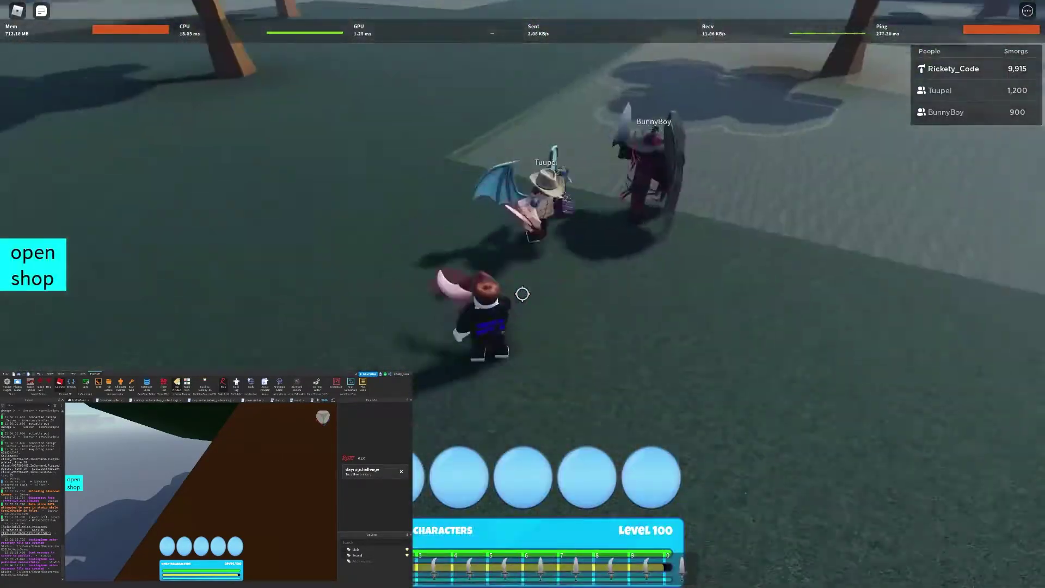
Step: Switch back to the Roblox game window and adjust the camera zoom
left_click(522, 294)
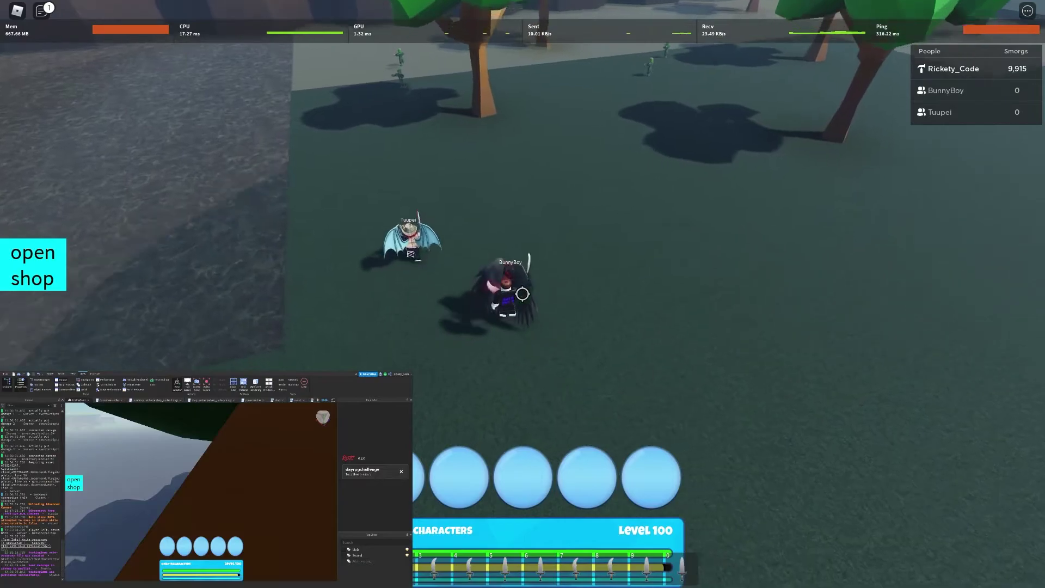
scroll(521, 293, "down", 3)
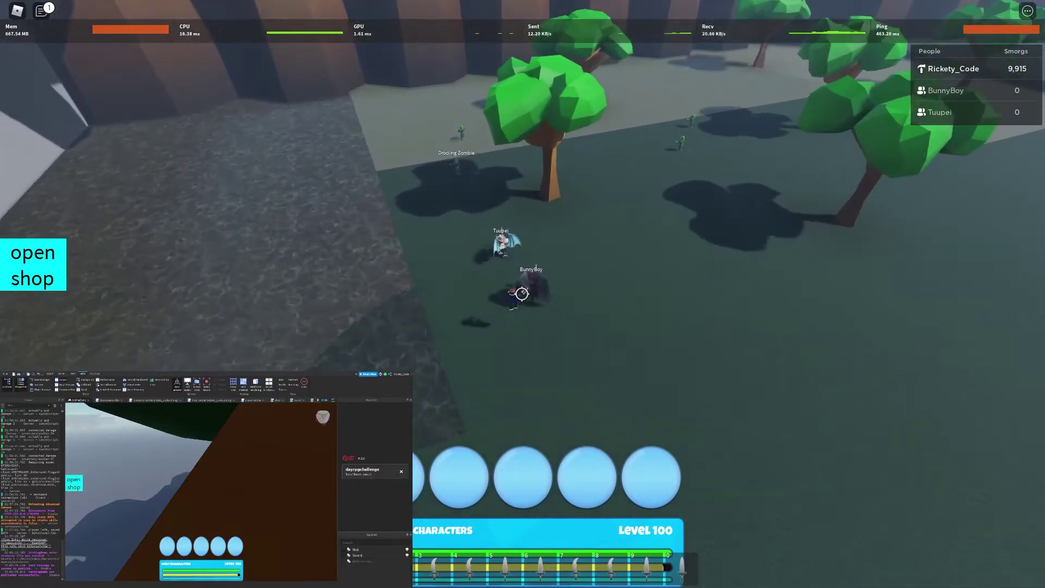
scroll(522, 300, "up", 5)
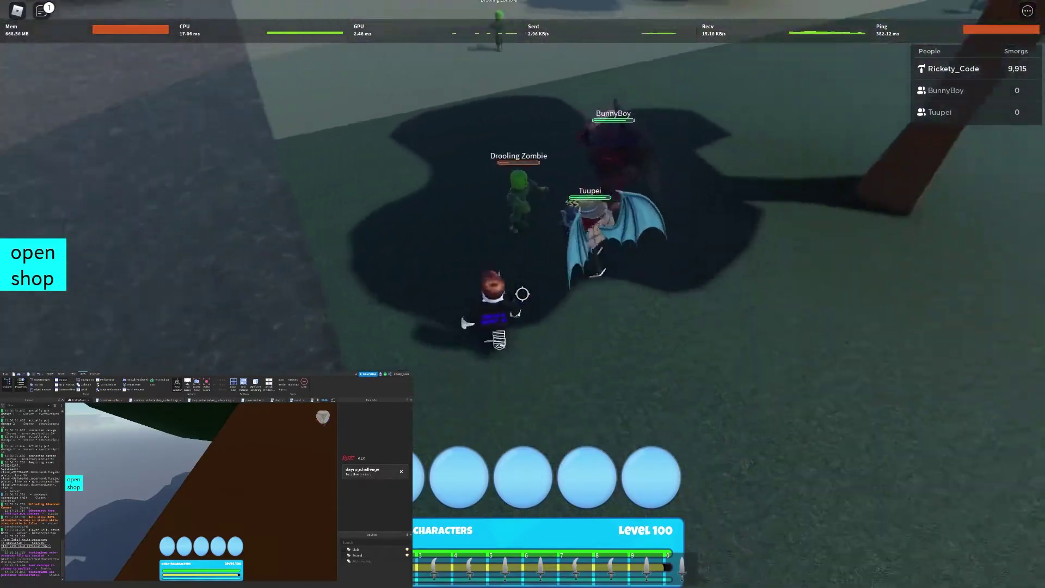
scroll(522, 293, "down", 3)
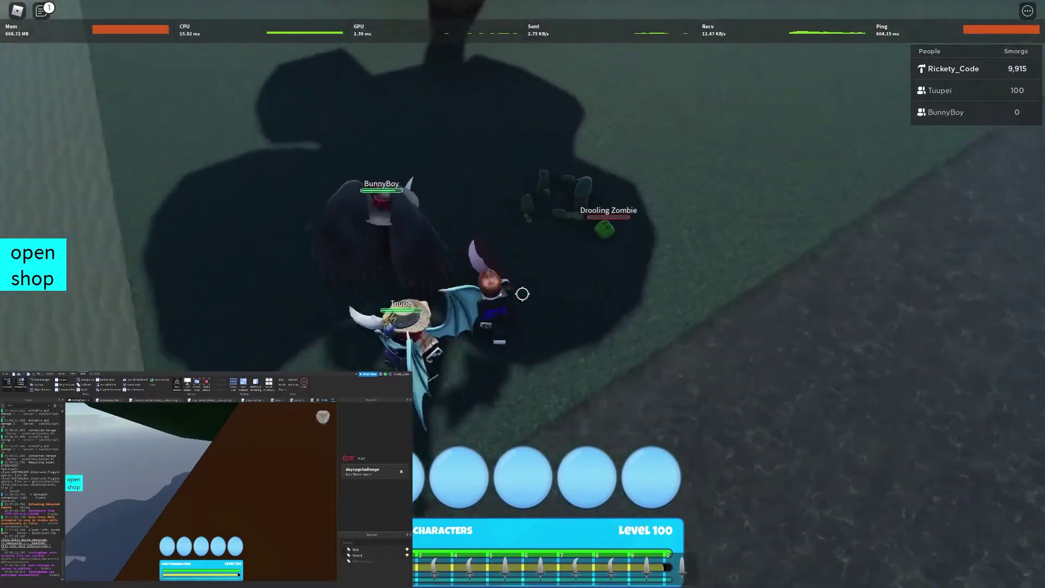
Step: Drag a backpack sword into the hotbar, buy the Good Sword, and close the backpack
key("grave")
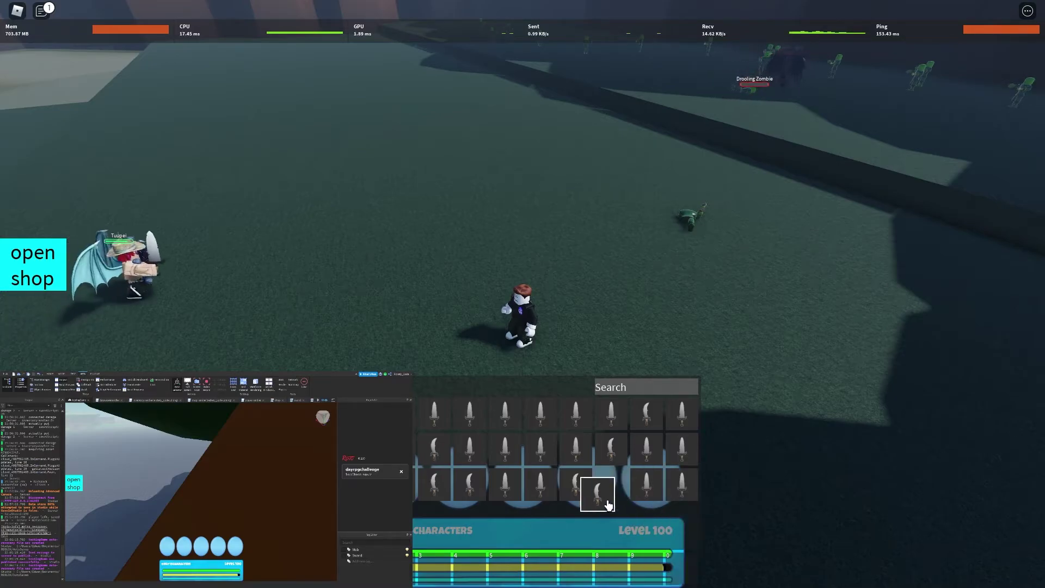
left_click_drag(608, 505, 419, 560)
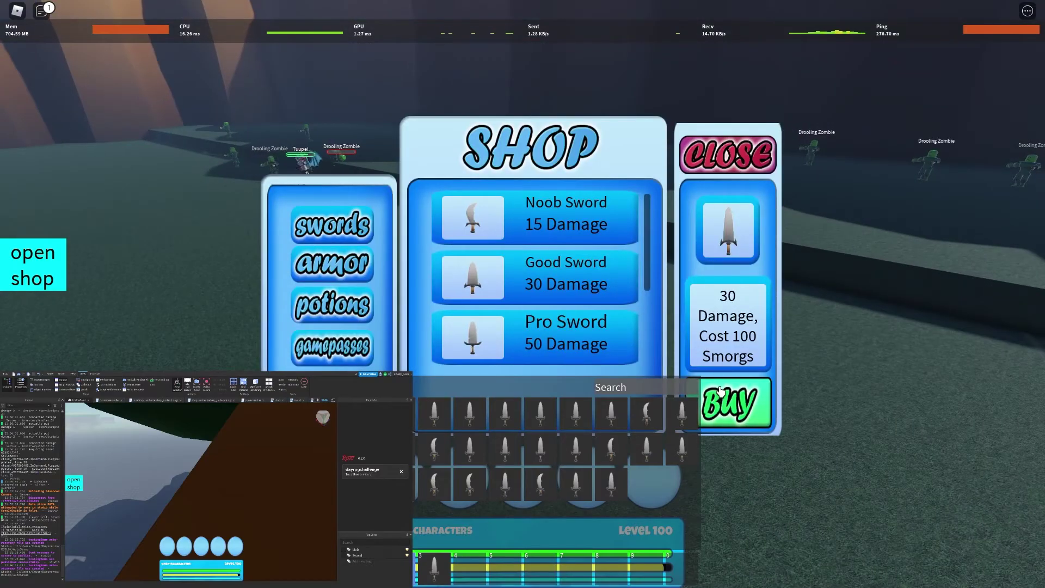
left_click(730, 403)
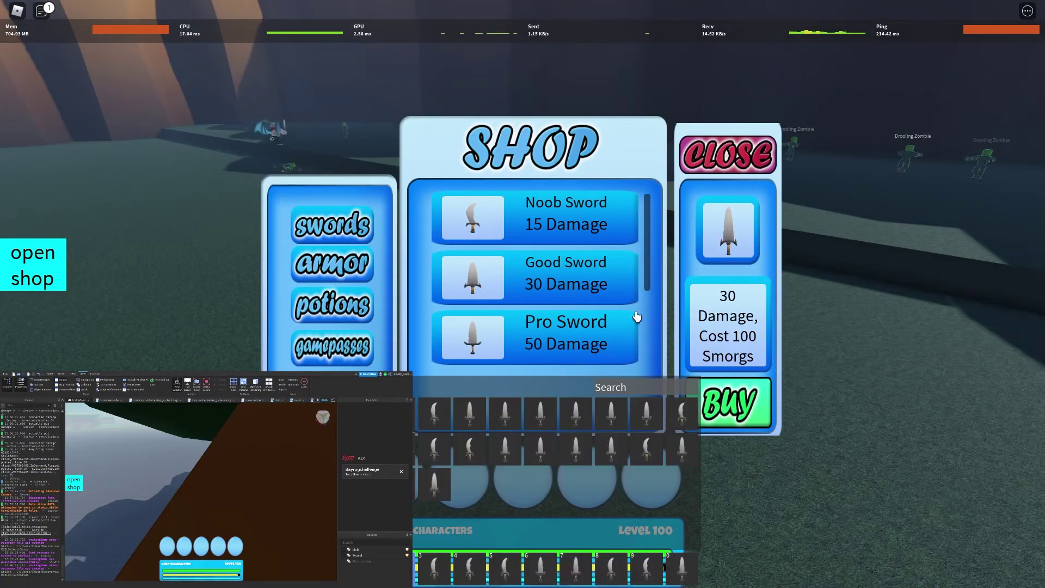
key("grave")
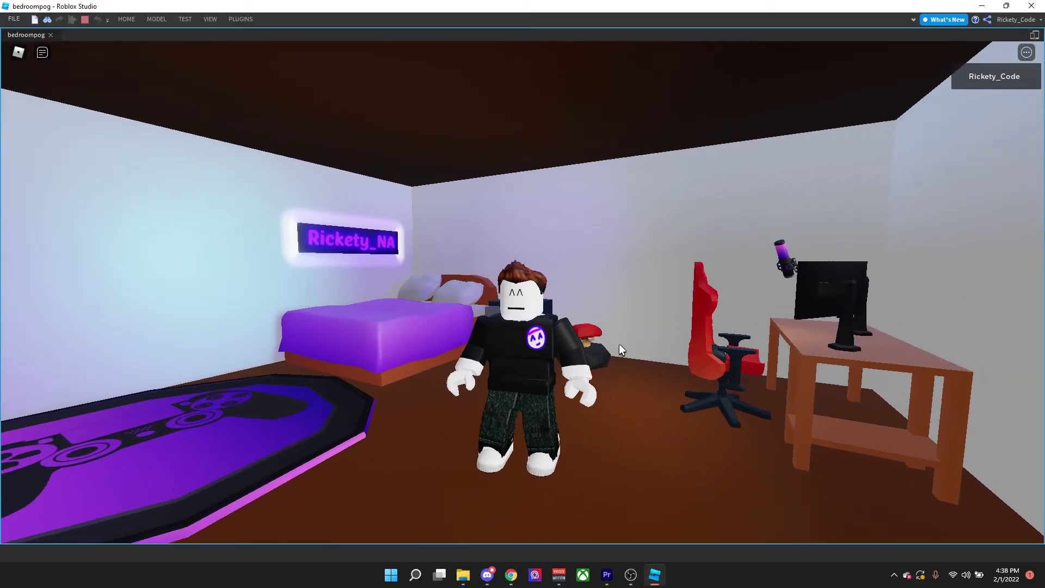
key("s")
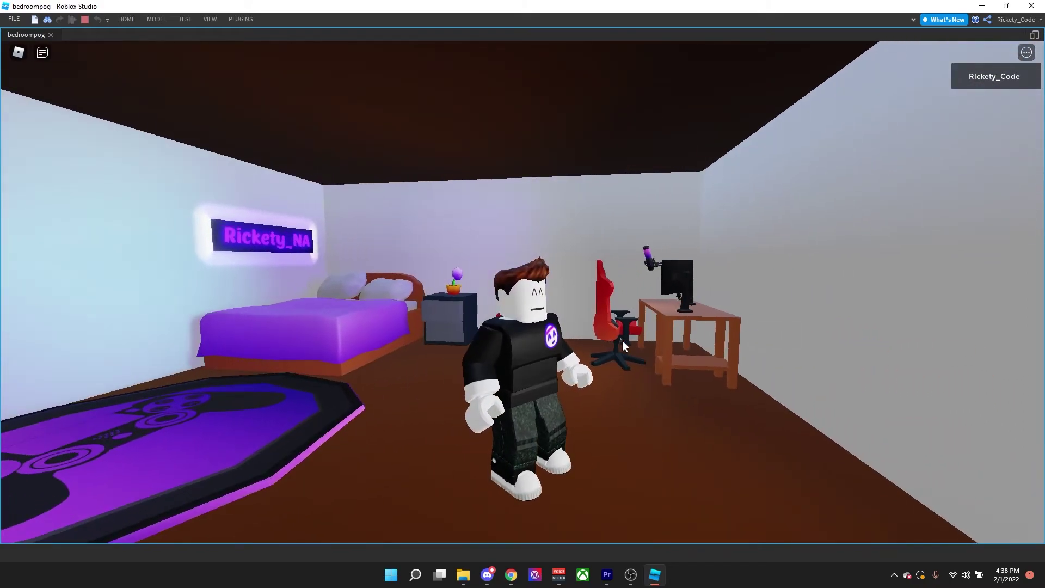
right_click_drag(622, 341, 655, 315)
key("w")
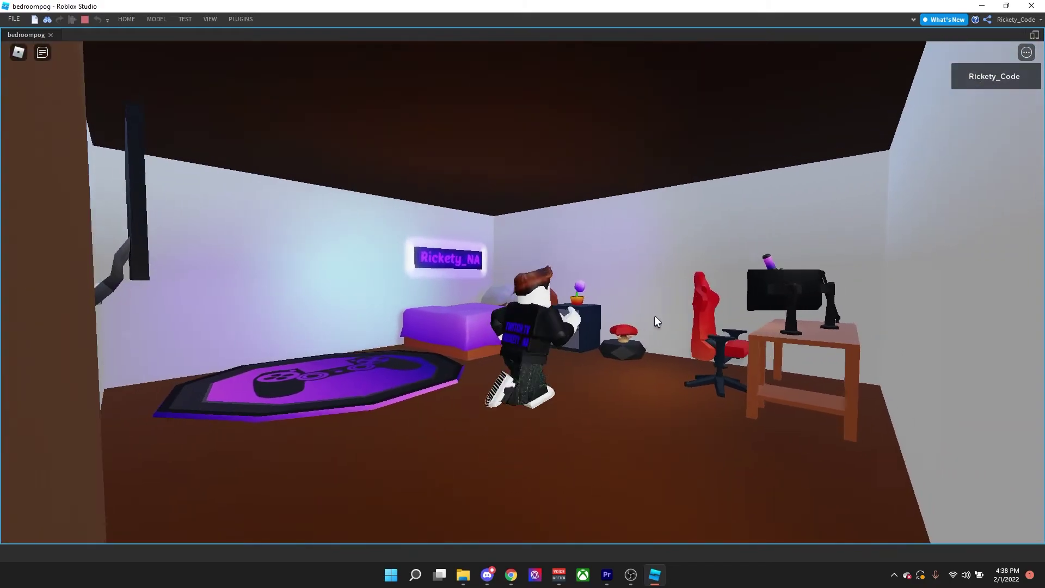
key("s")
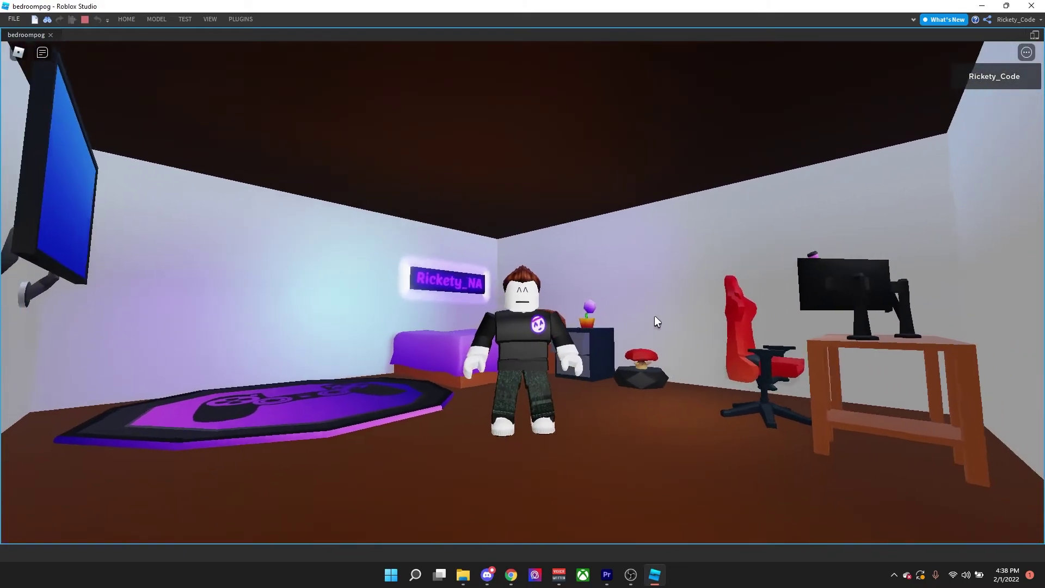
key("s")
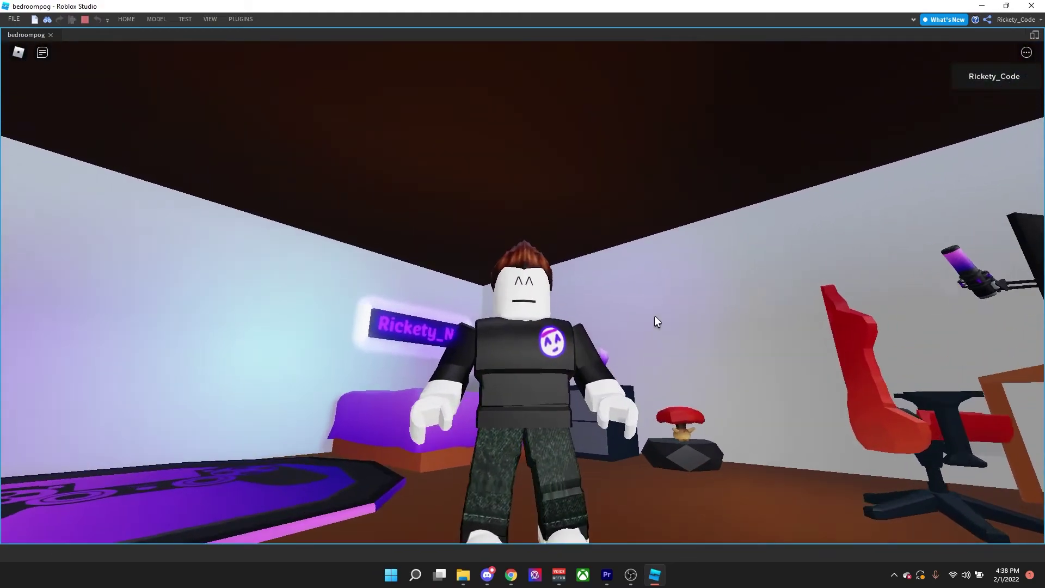
scroll(654, 315, "down", 3)
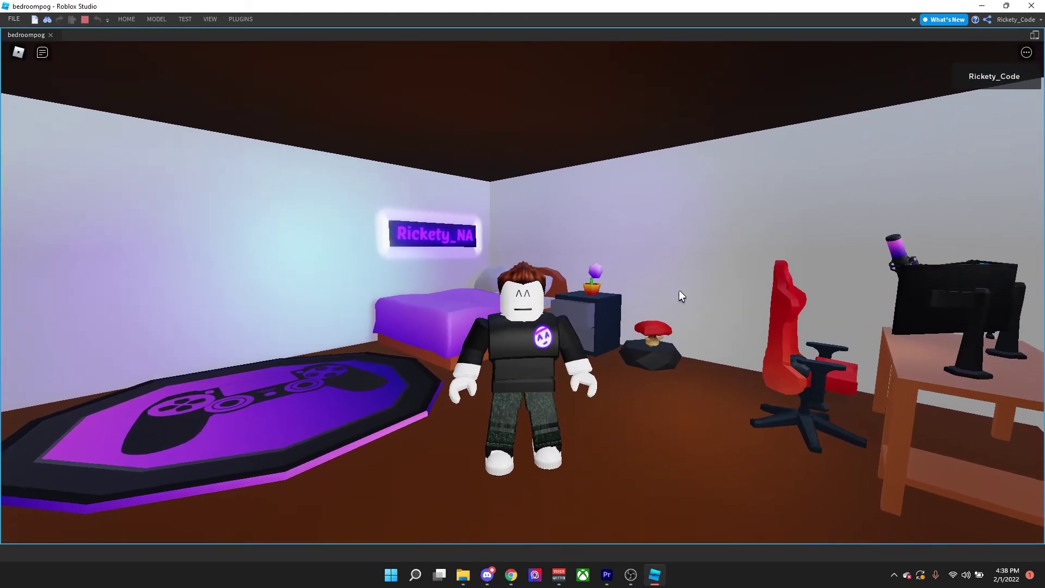
key("w")
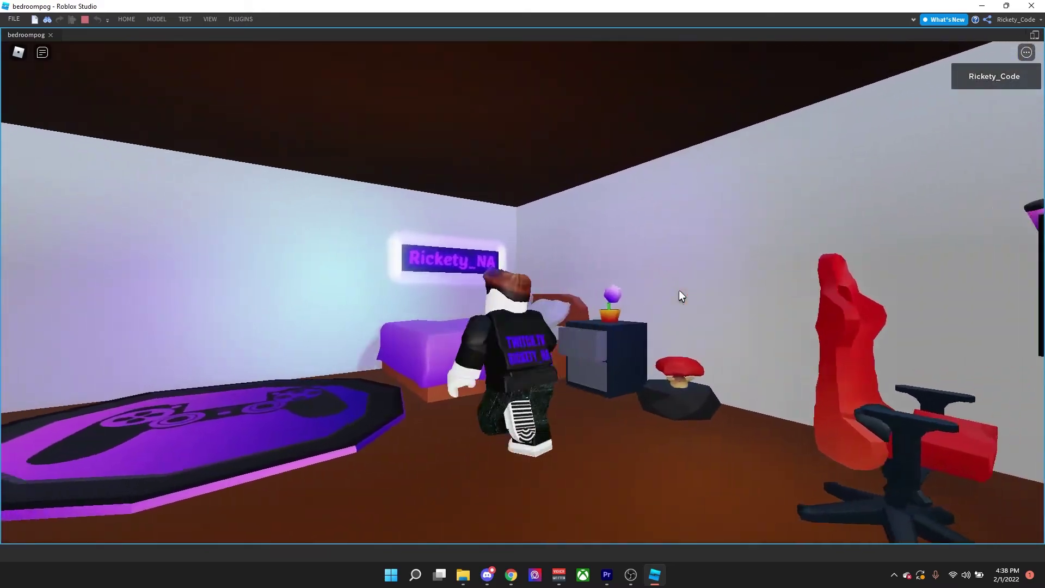
key("w")
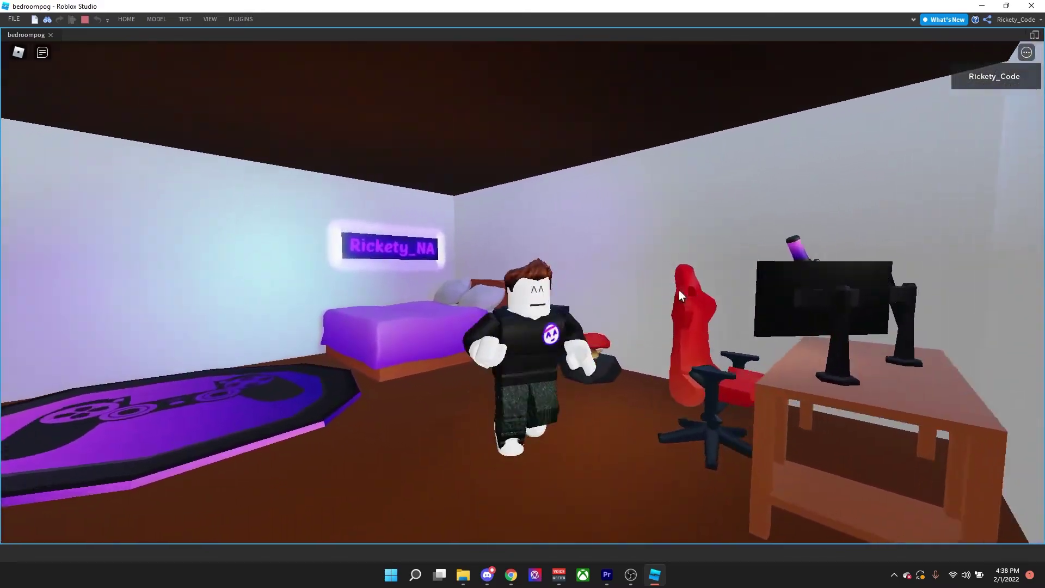
key("s")
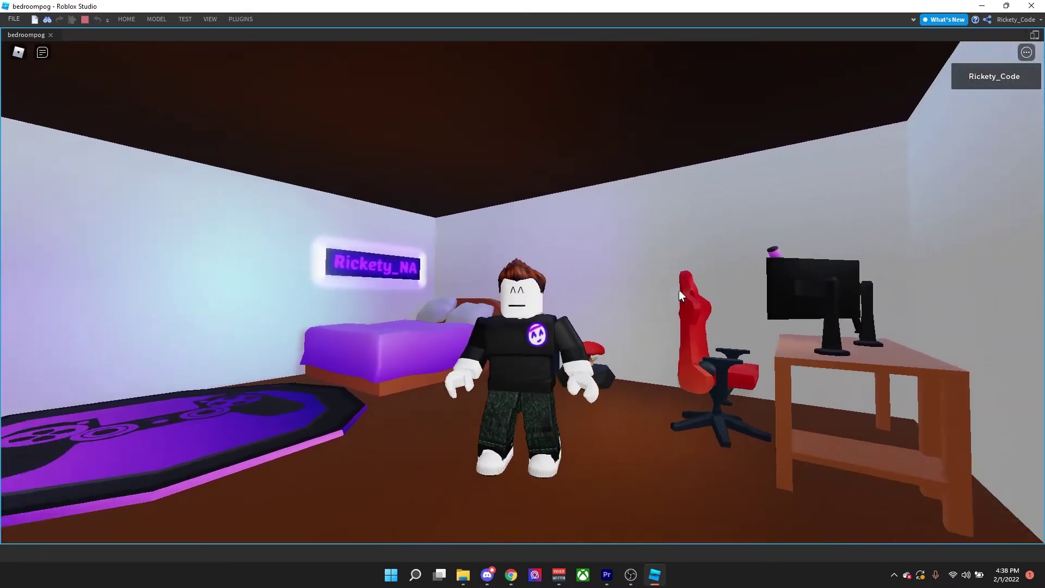
key("s")
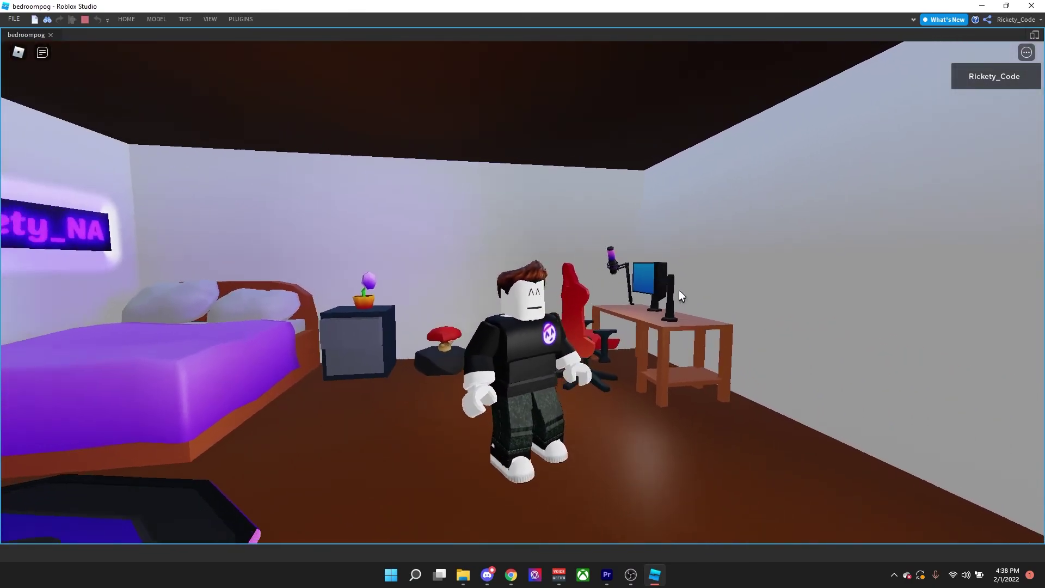
key("w")
key("s")
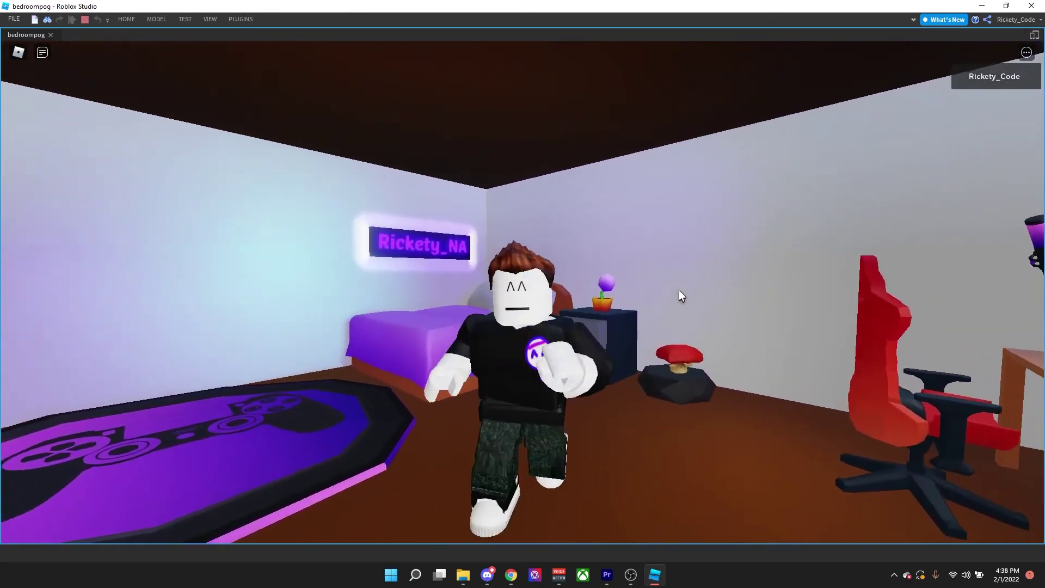